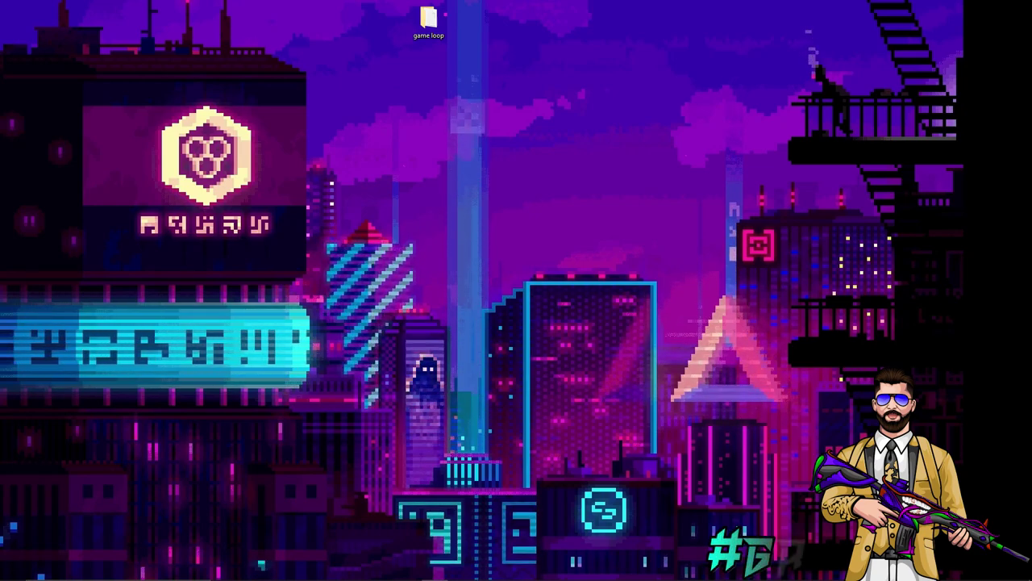
Look through the list of installed programs in Programs and Features, close it, and refresh the desktop.
left_click_drag(783, 73, 634, 73)
left_click(591, 274)
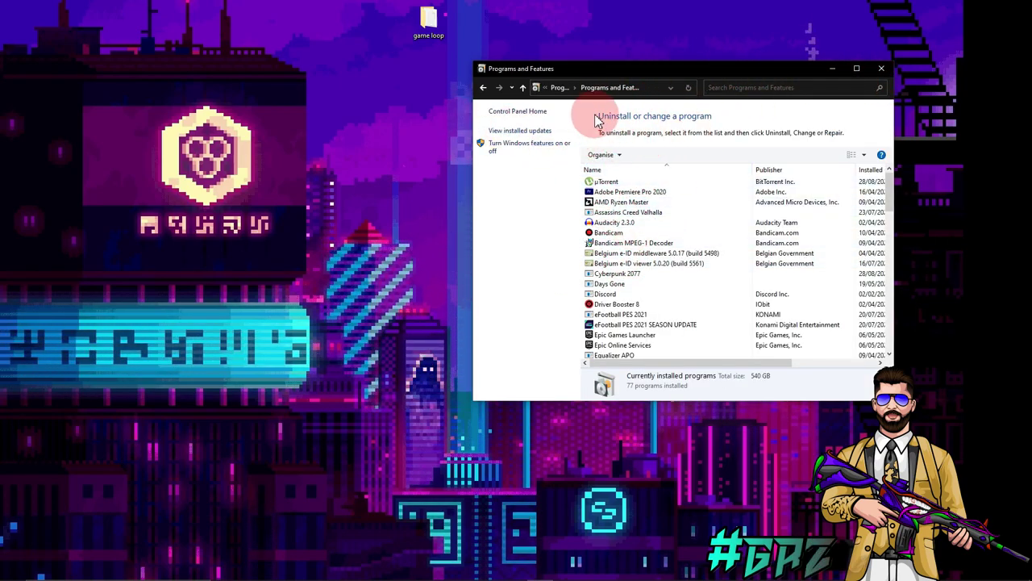
scroll(662, 202, "down", 10)
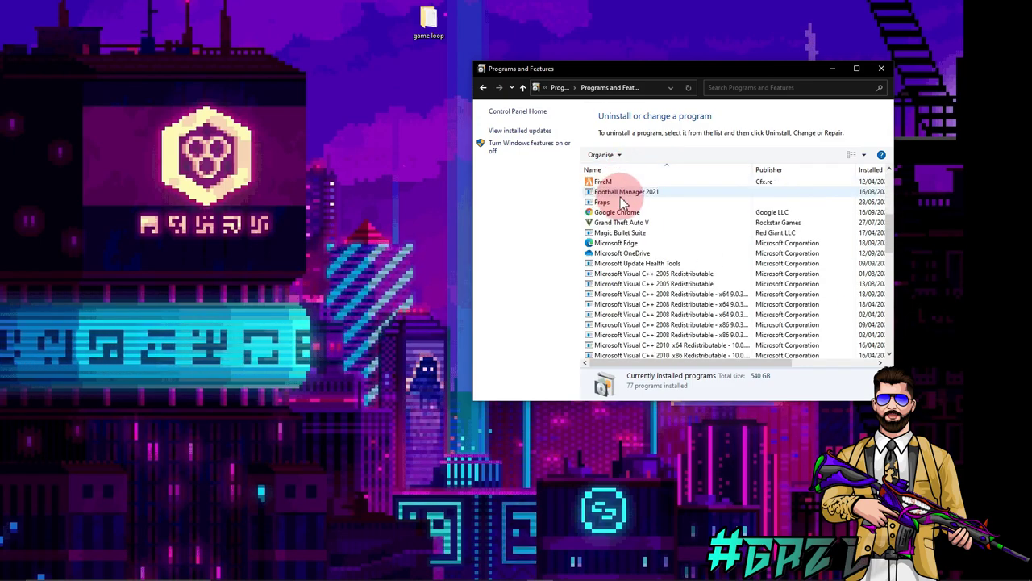
scroll(623, 203, "down", 5)
scroll(621, 208, "up", 9)
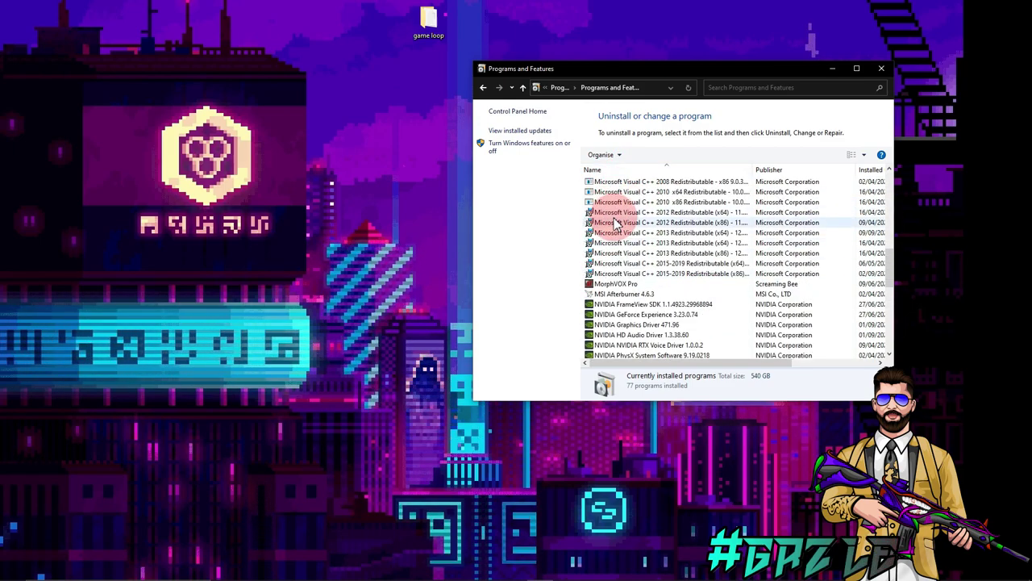
scroll(621, 211, "up", 3)
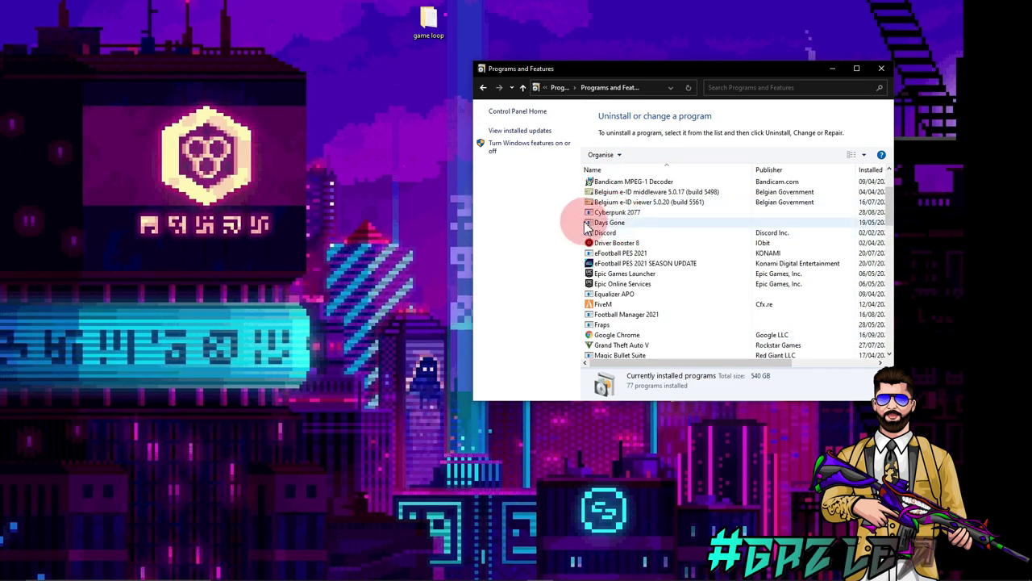
left_click(882, 68)
right_click(407, 103)
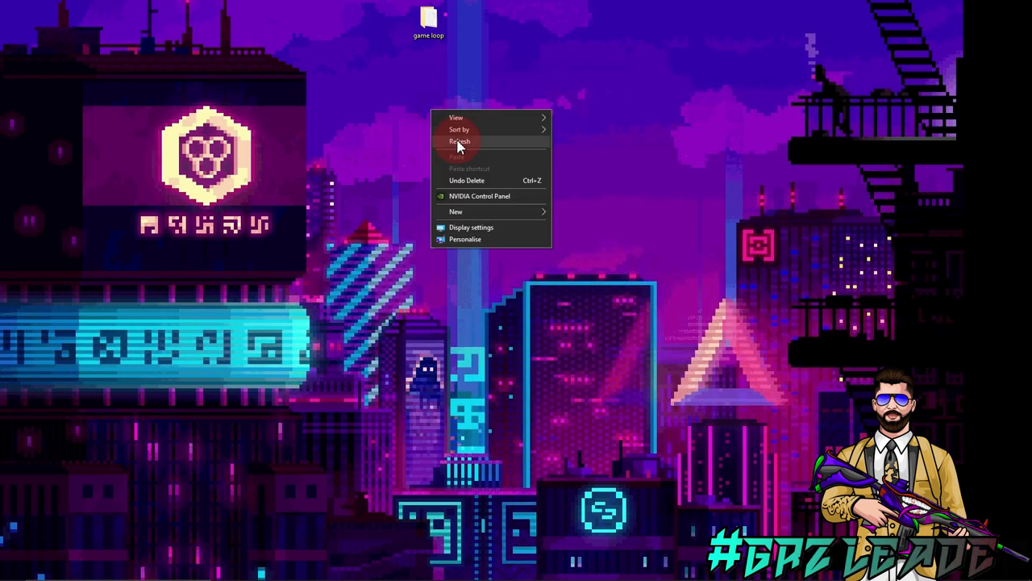
left_click(462, 139)
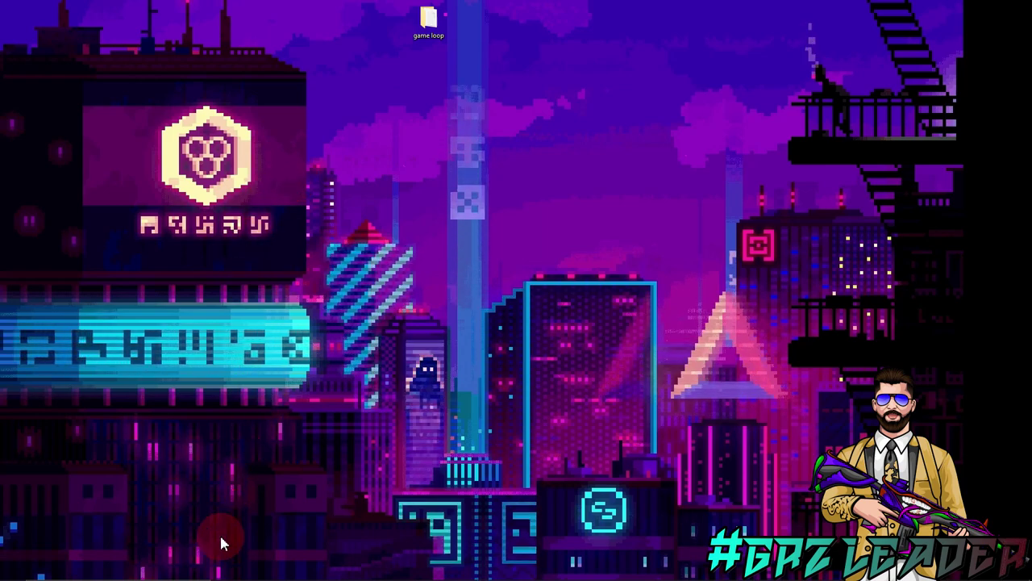
Find the Run app through Windows search and use it to open the %temp% folder.
left_click(147, 570)
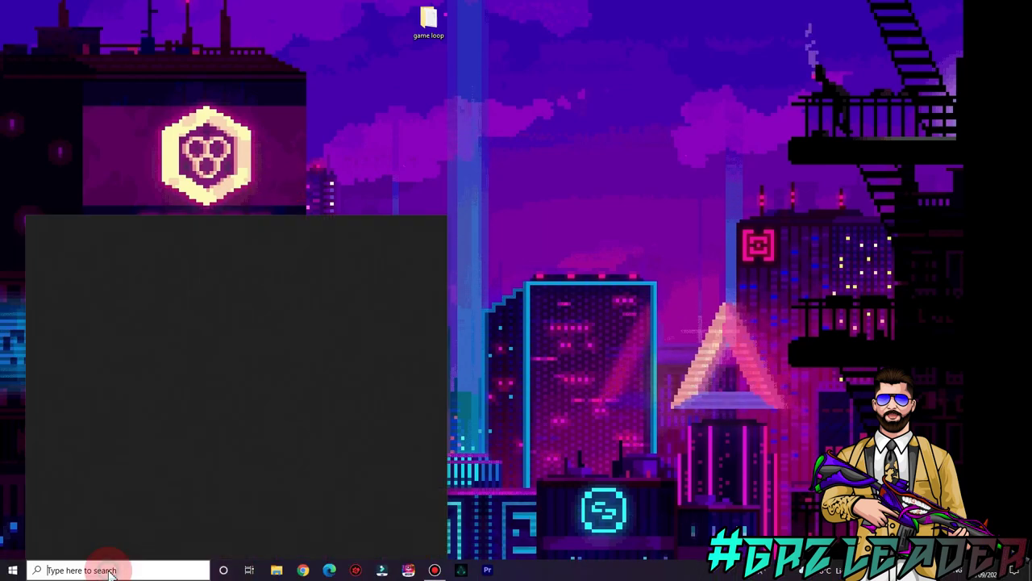
type("run")
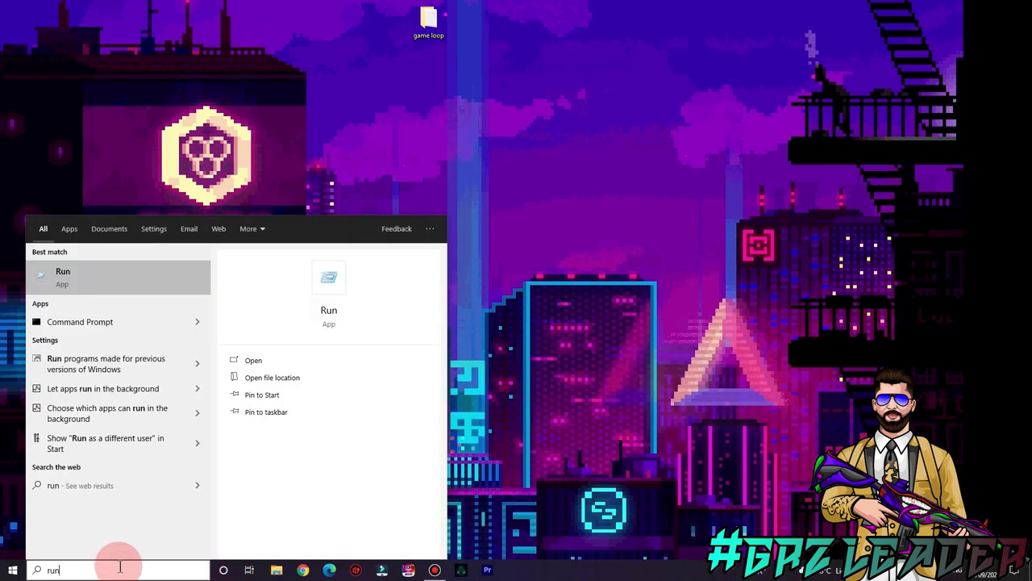
left_click(243, 357)
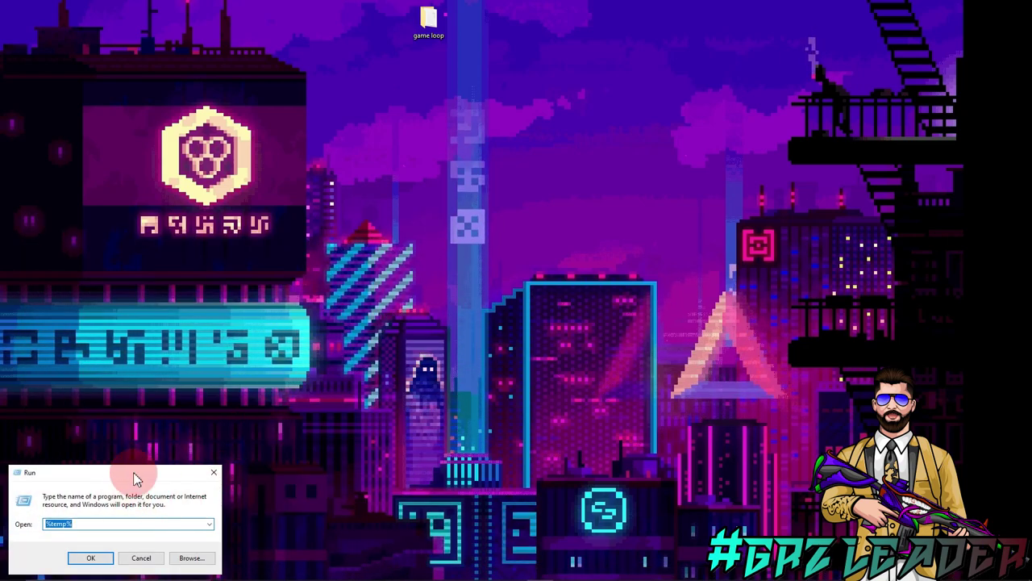
left_click_drag(139, 470, 341, 251)
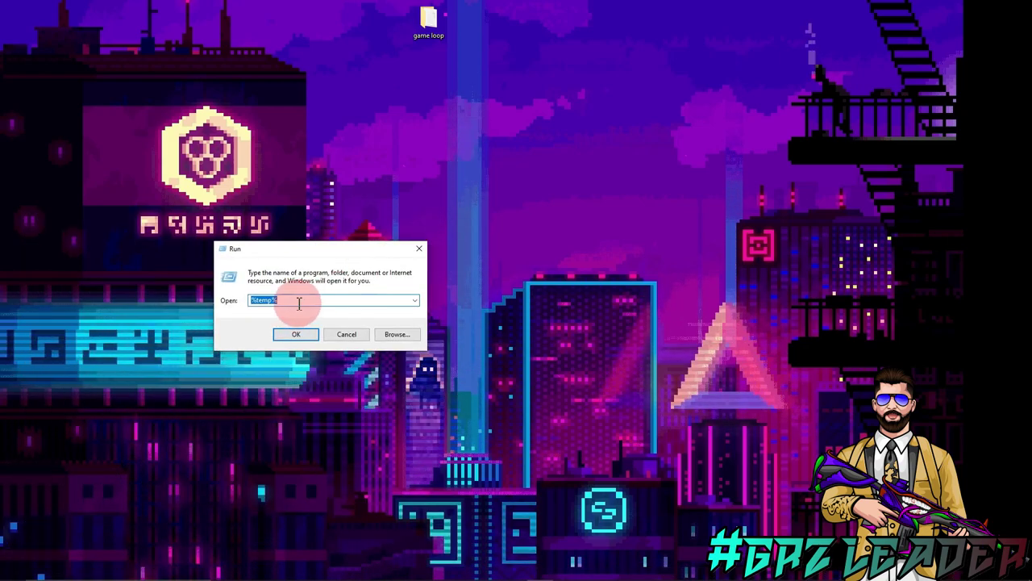
left_click(309, 334)
Delete all files and folders in the Temp folder, skipping items that cannot be found and cancelling the remaining operation.
scroll(645, 161, "down", 15)
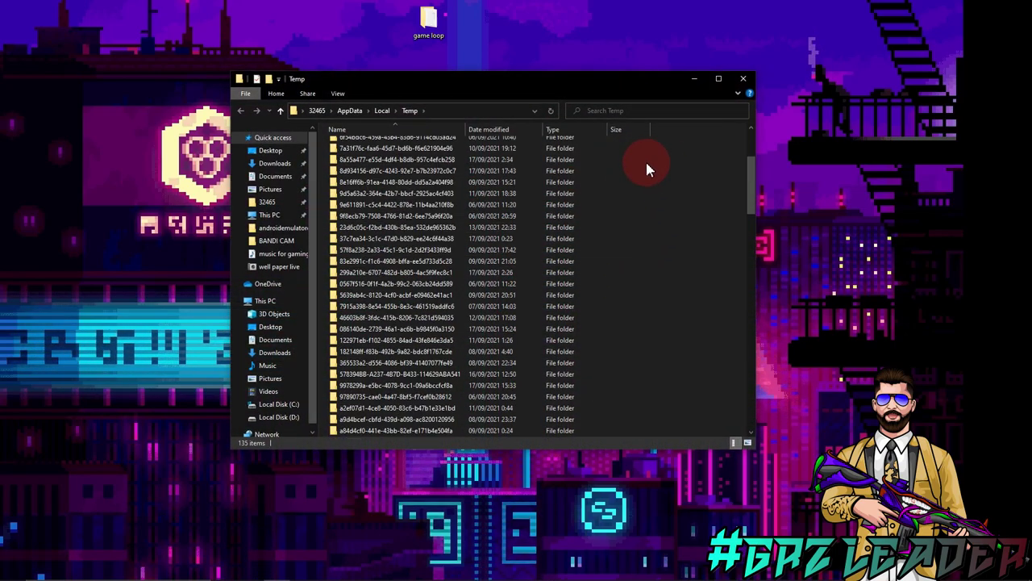
scroll(615, 216, "down", 10)
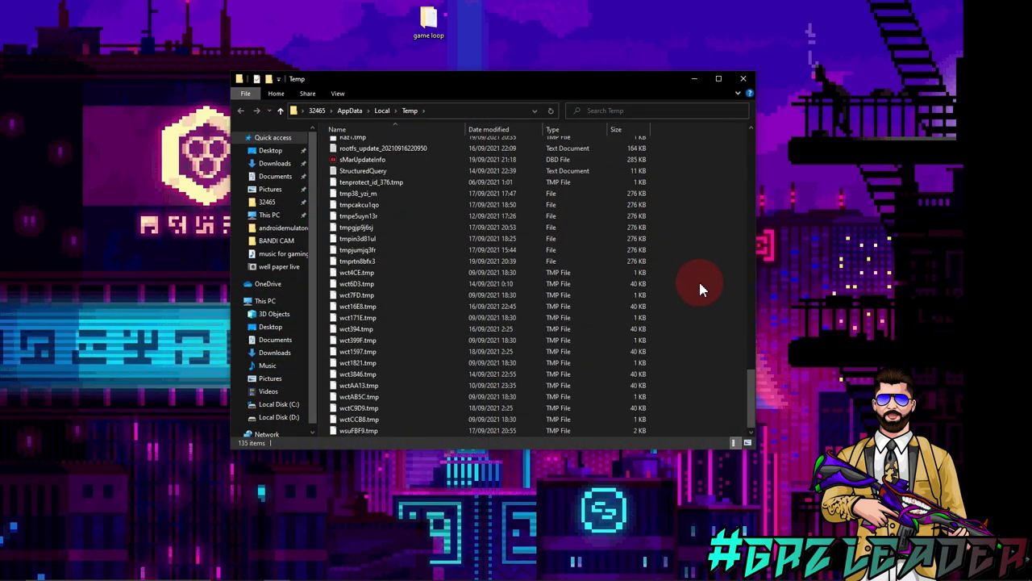
scroll(689, 330, "up", 20)
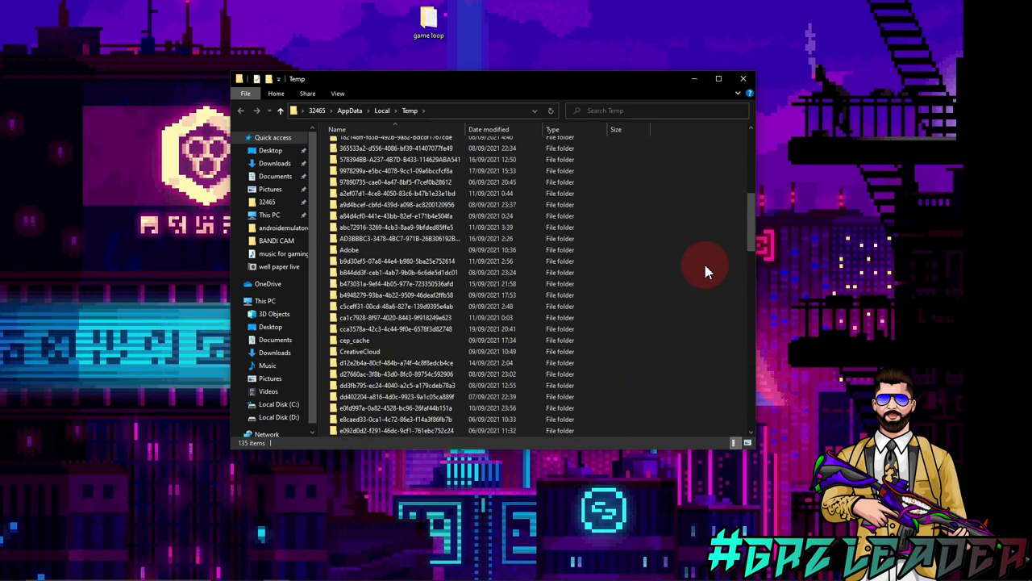
left_click_drag(671, 151, 331, 500)
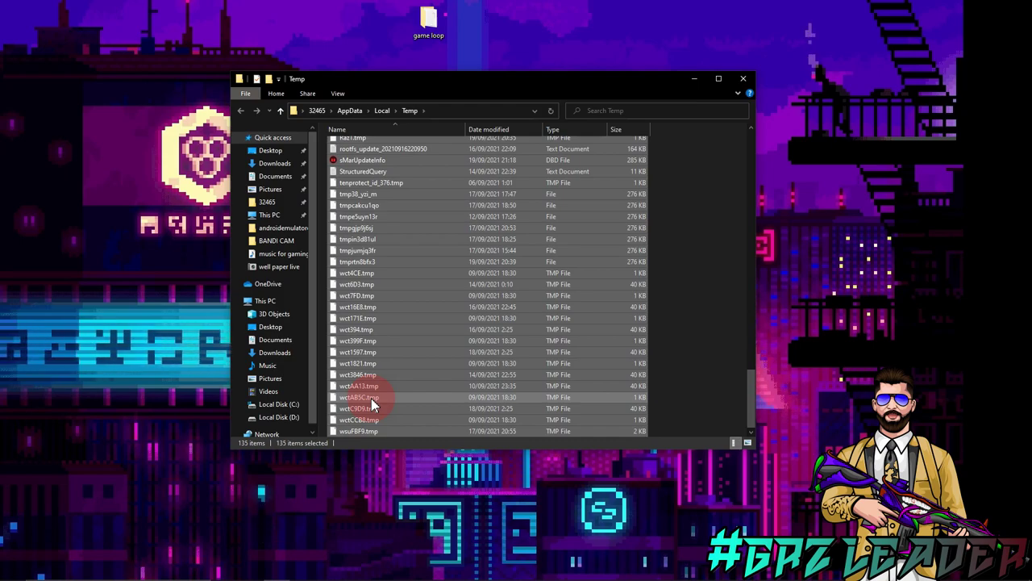
key("Delete")
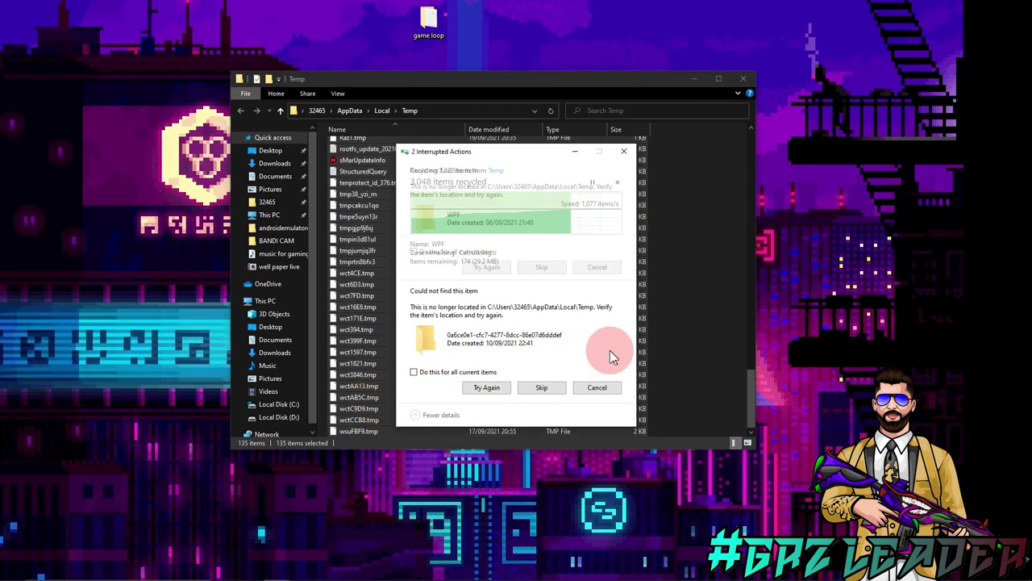
left_click(539, 274)
left_click(618, 171)
left_click(542, 291)
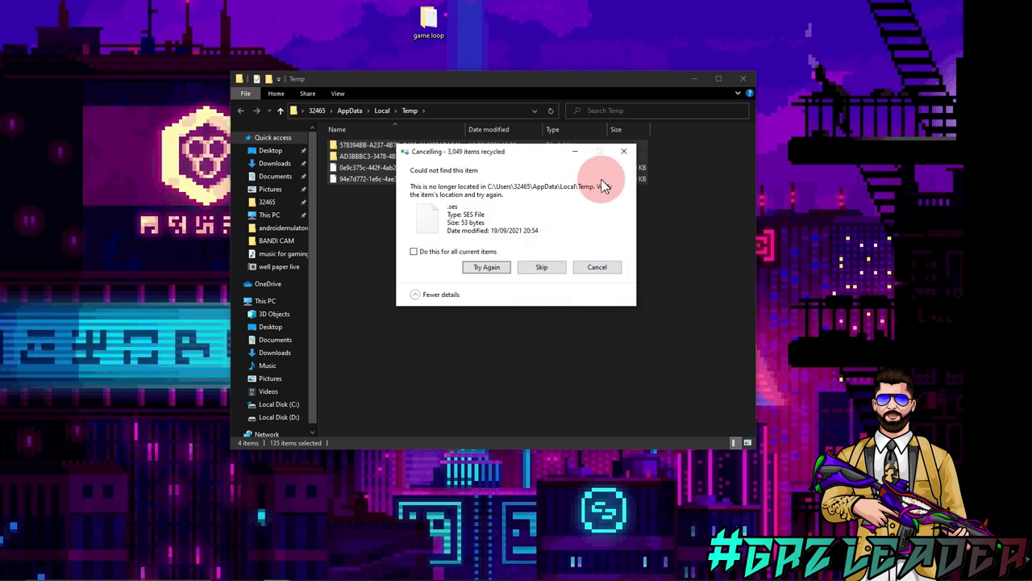
Delete the items left in the Temp folder, skipping the missing SES file, and close the folder window.
left_click_drag(572, 254, 383, 159)
right_click(383, 159)
left_click(409, 333)
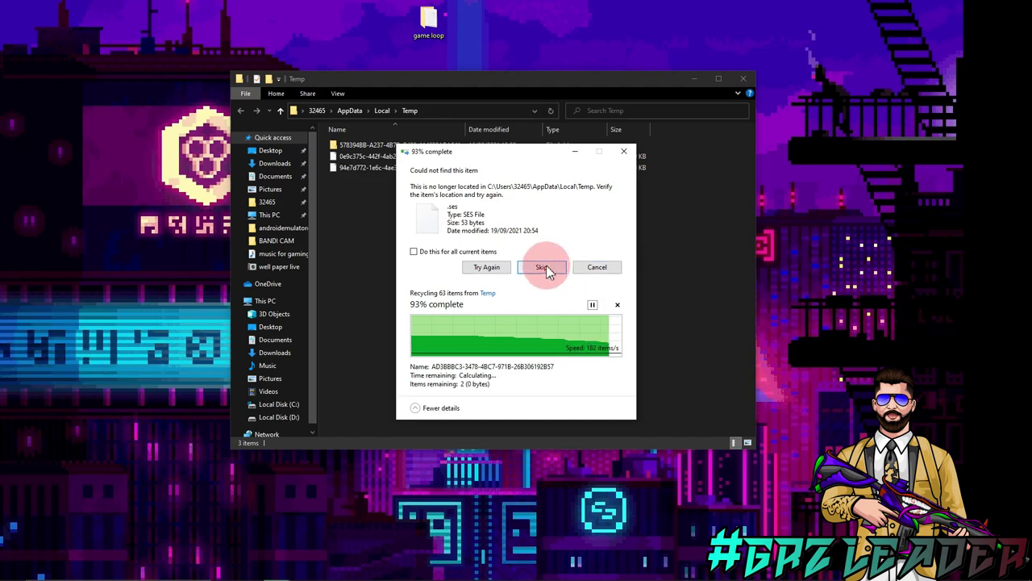
left_click(541, 269)
left_click(630, 233)
left_click(743, 78)
right_click(359, 204)
left_click(518, 247)
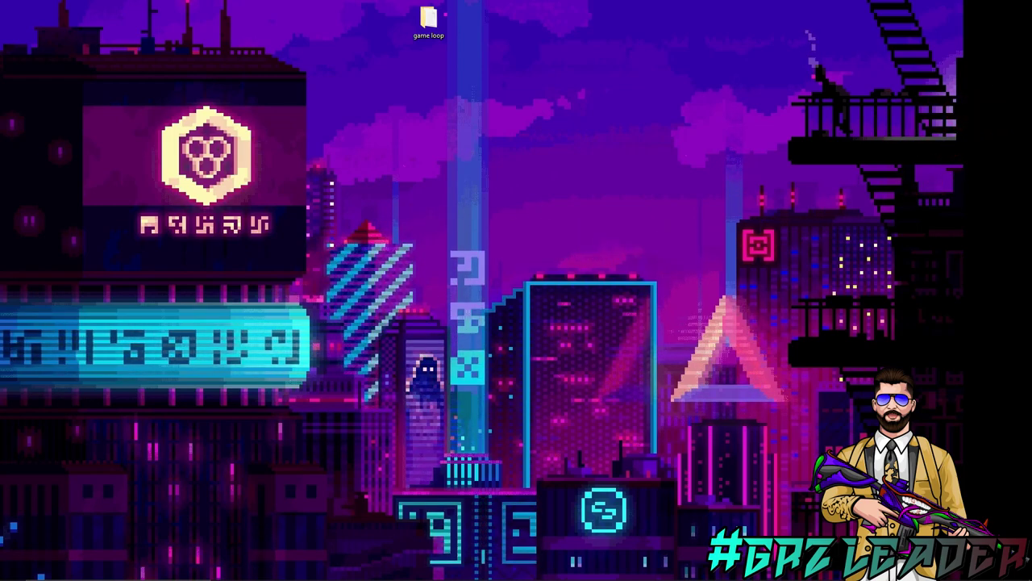
Check the Temp folder on Local Disk (D:) and its game download subfolder, then close File Explorer.
key("super+e")
double_click(520, 265)
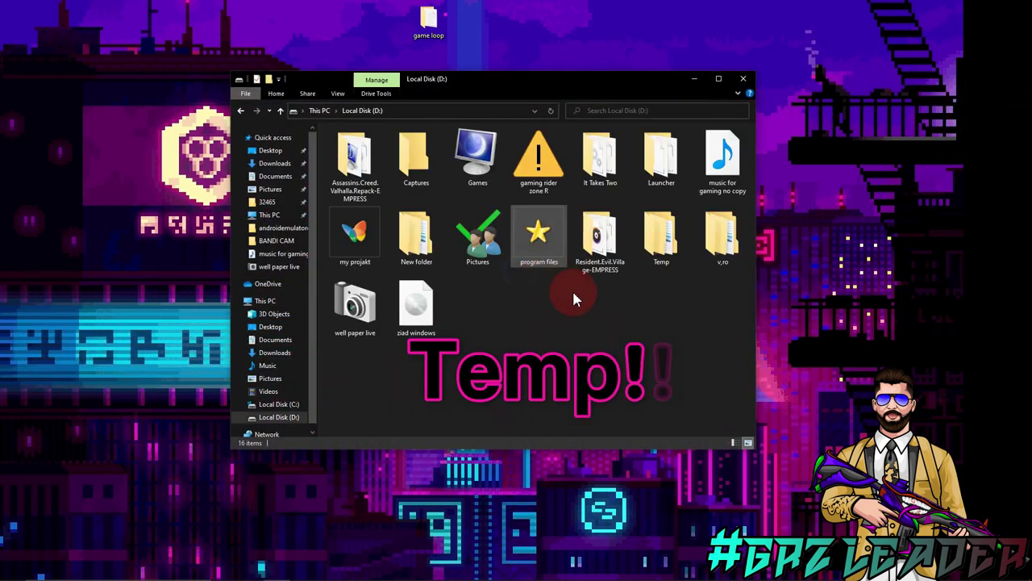
left_click(240, 111)
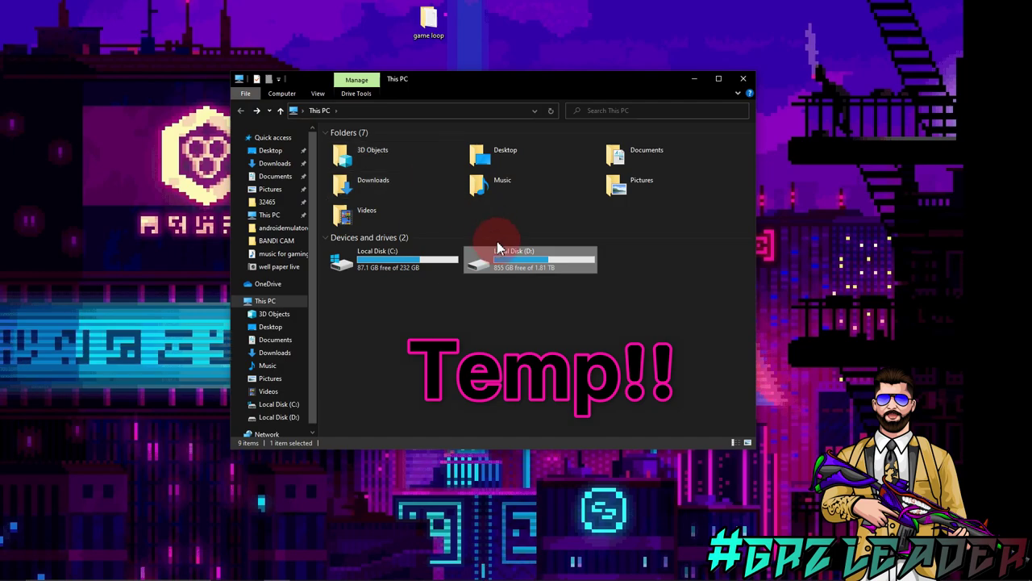
left_click(394, 268)
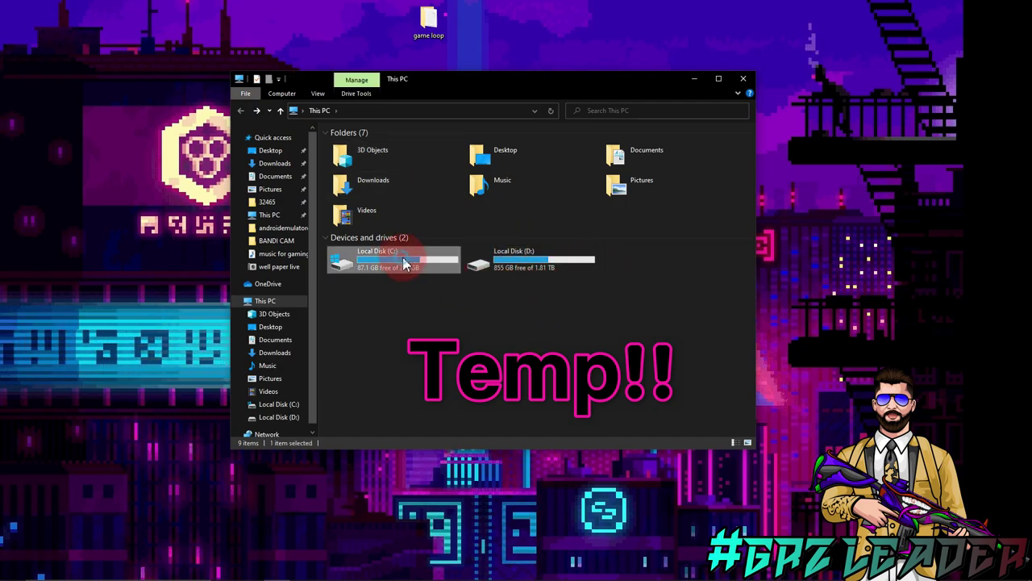
double_click(529, 265)
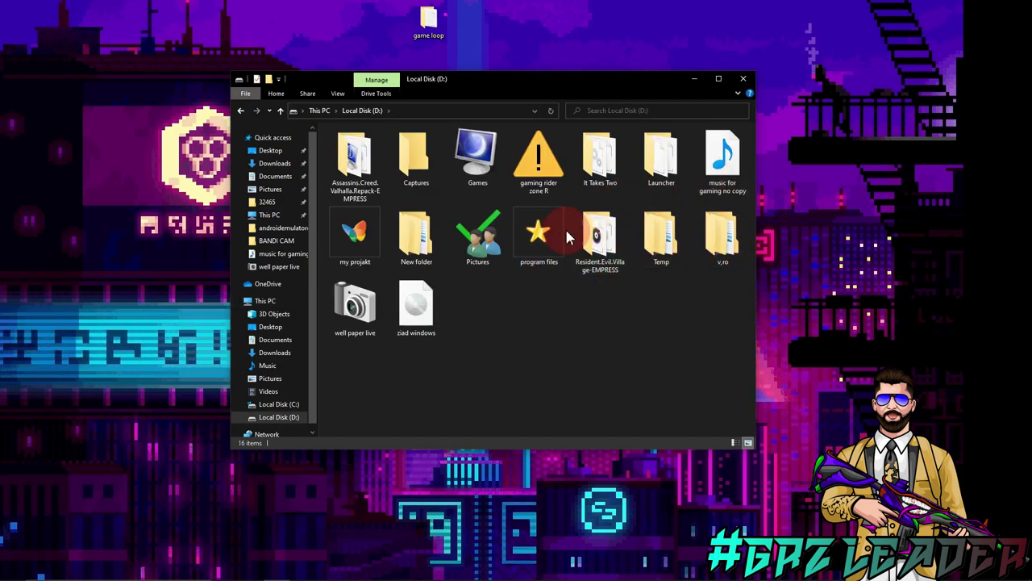
double_click(659, 232)
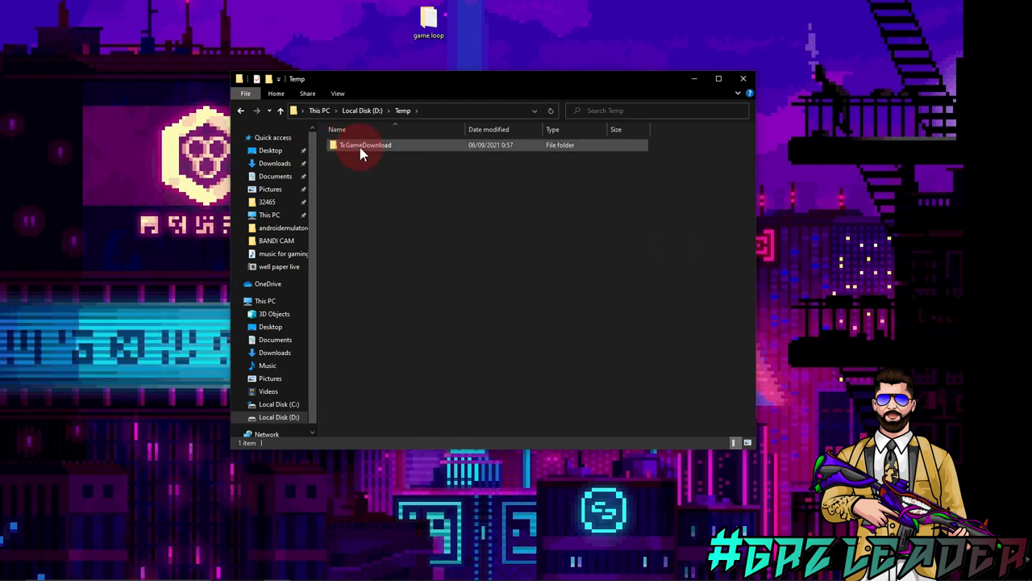
double_click(361, 155)
left_click(239, 110)
left_click(239, 111)
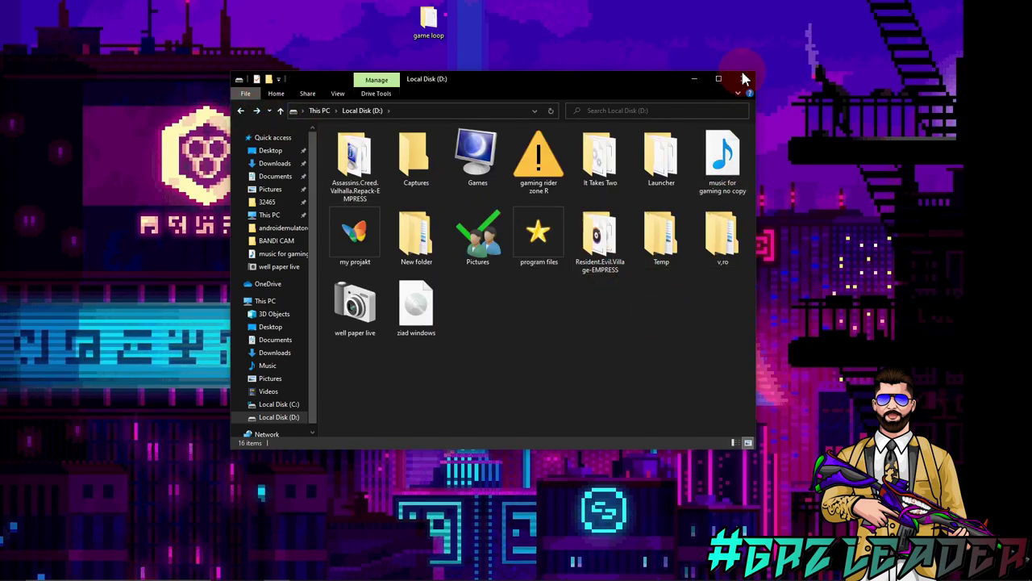
left_click(743, 78)
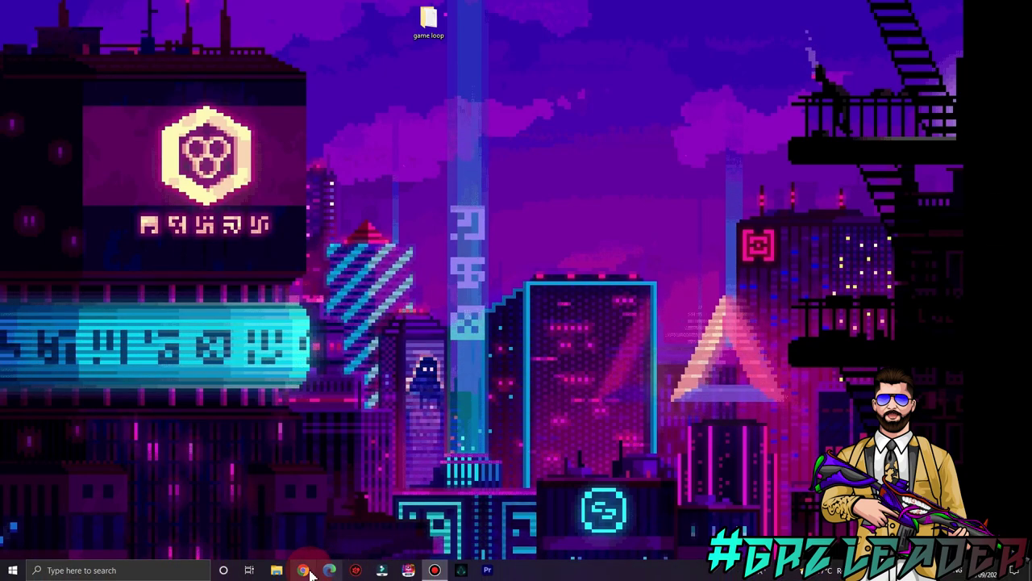
Open Chrome and load the copied cdn.discordapp.com attachment link to download the gamedownload installer.
left_click(303, 570)
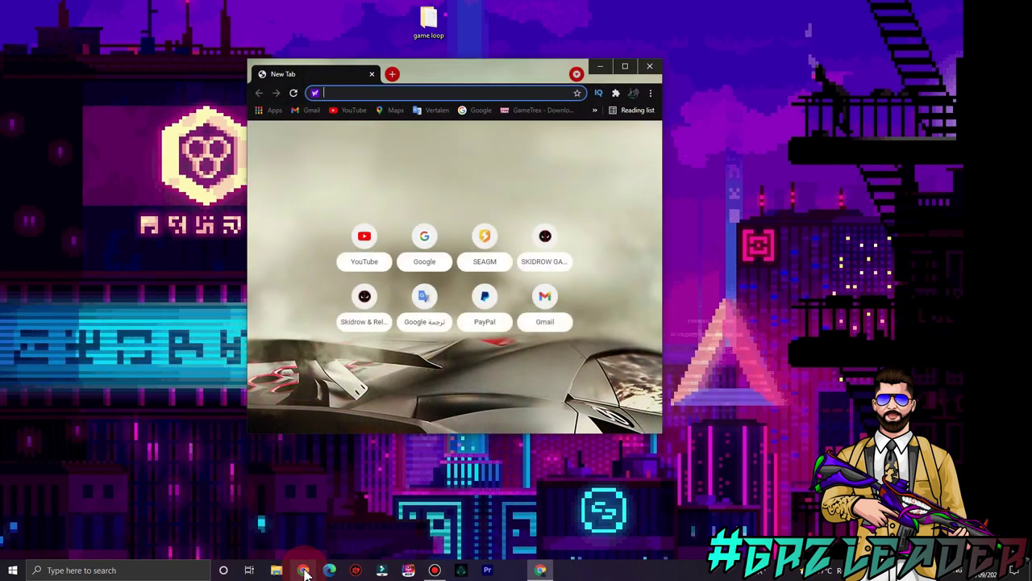
left_click(473, 161)
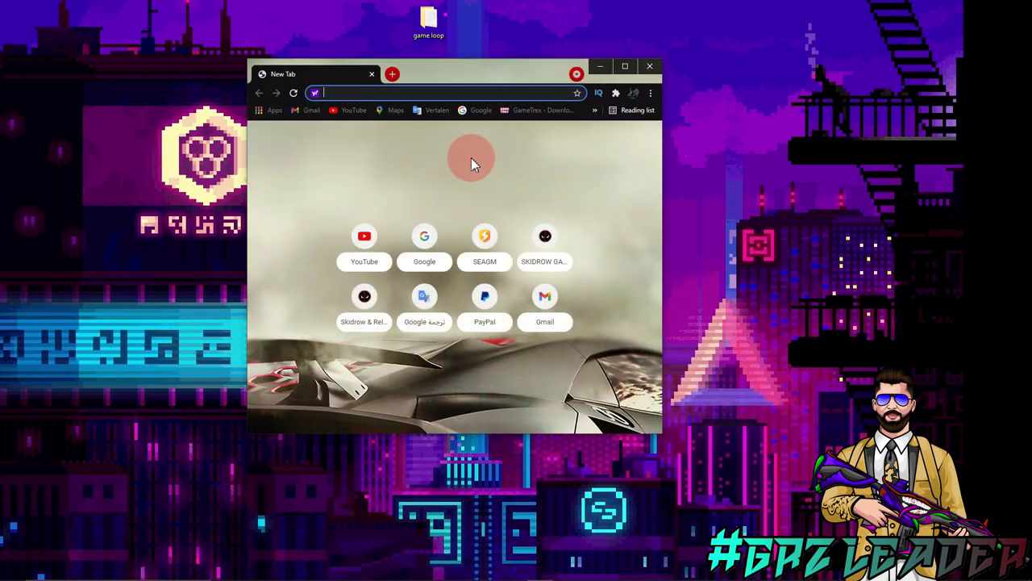
left_click(350, 92)
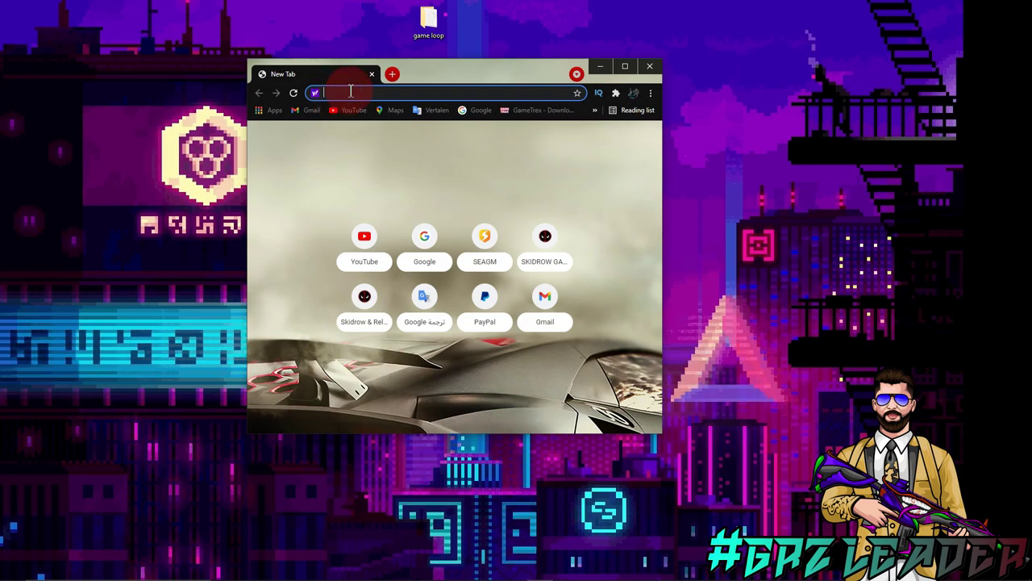
key("ctrl+v")
key("Return")
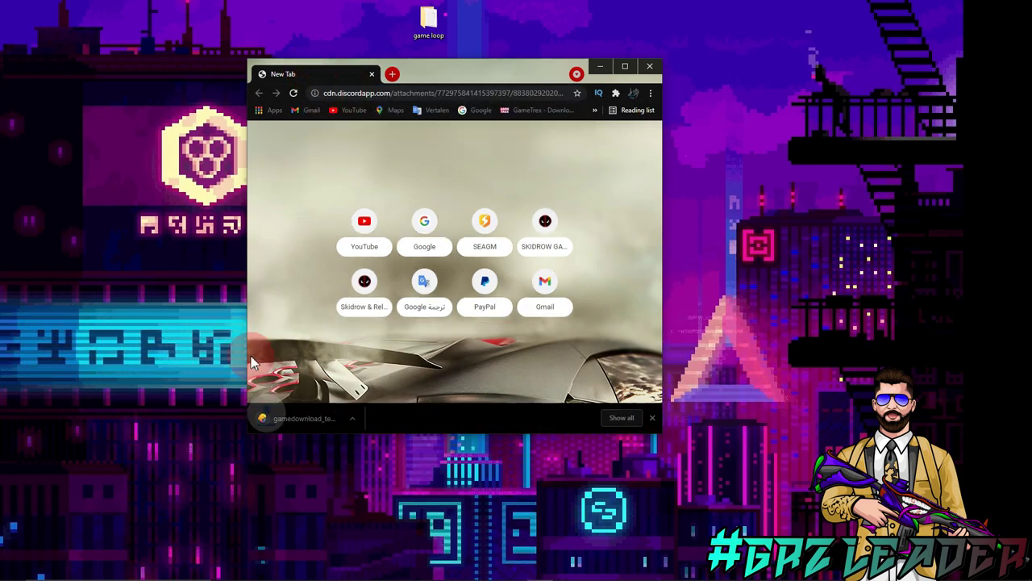
Launch the downloaded gamedownload executable and refresh the desktop while it opens.
left_click(283, 421)
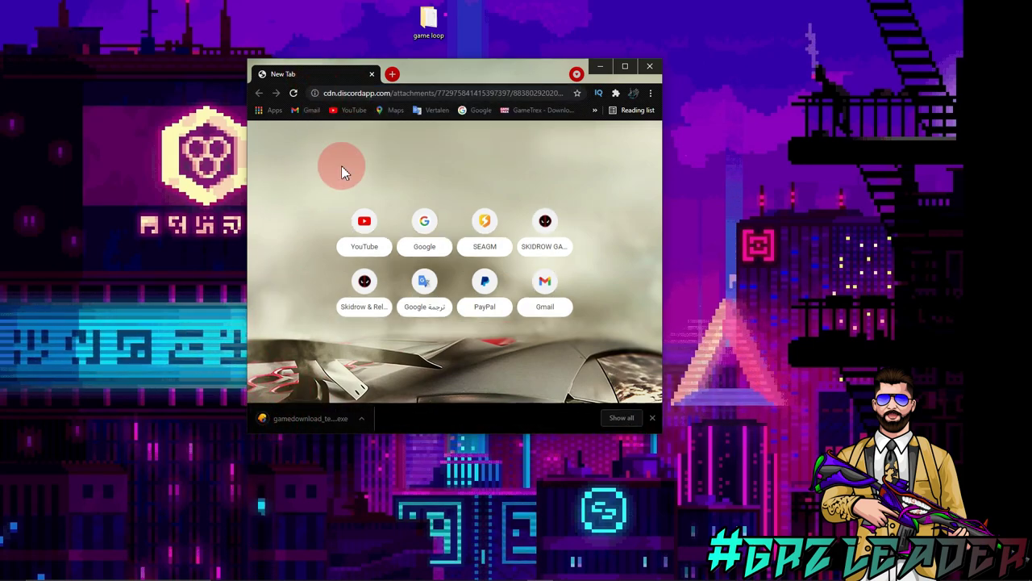
left_click(287, 421)
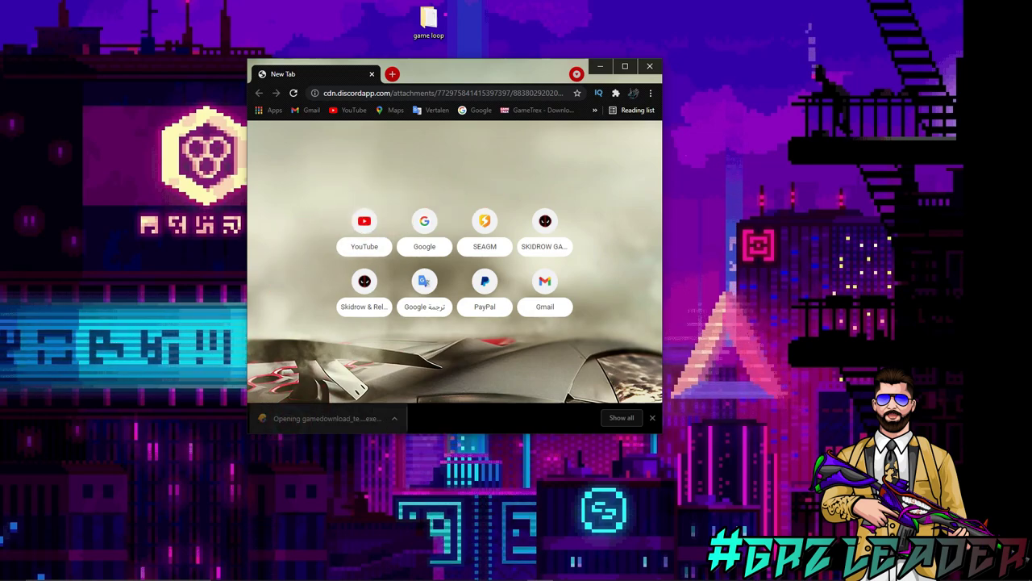
key("super+d")
right_click(224, 237)
left_click(235, 275)
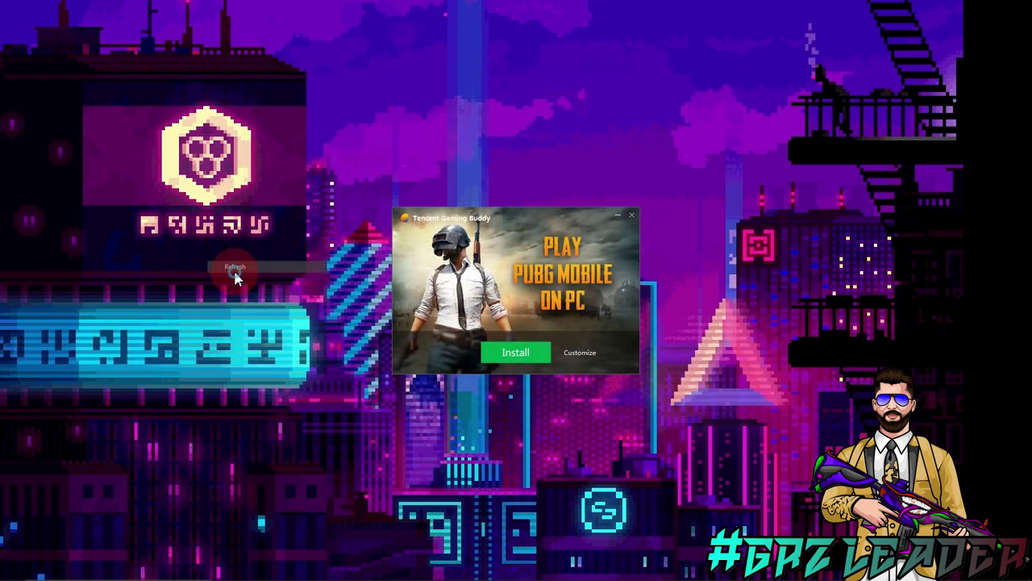
Customize the Tencent Gaming Buddy installation path to Local Disk (C:) and start the installation.
left_click(577, 356)
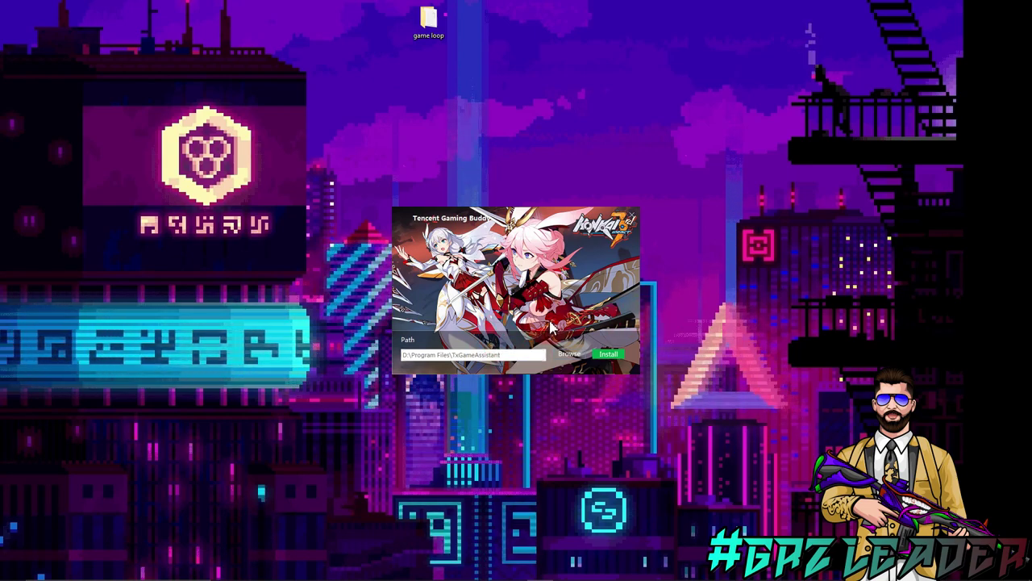
left_click(569, 358)
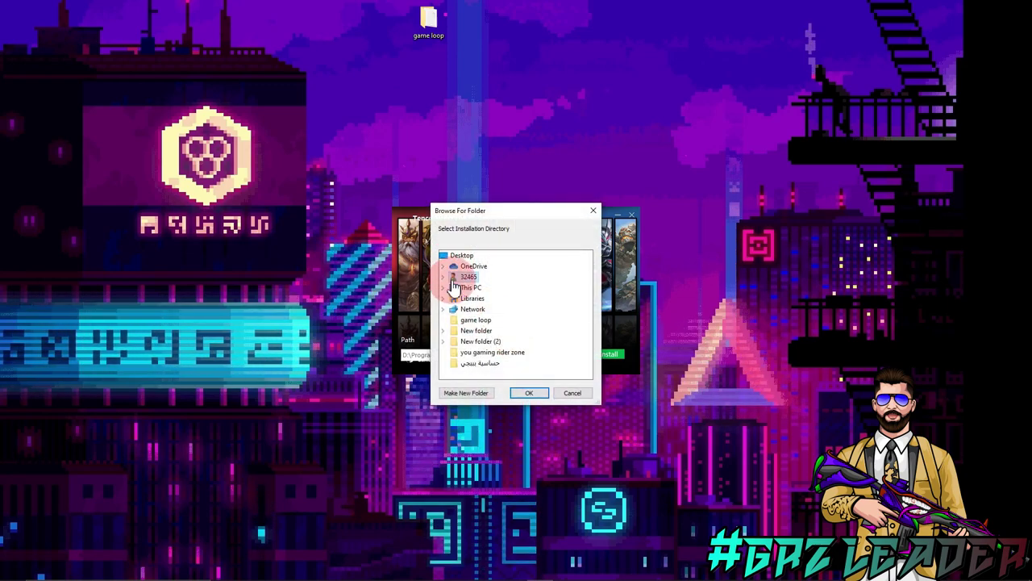
left_click(443, 287)
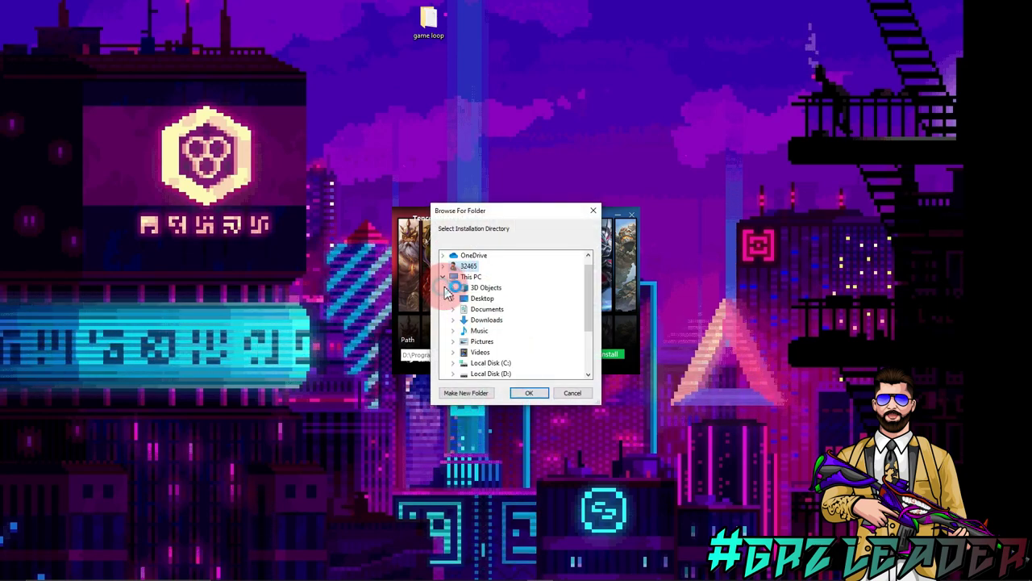
left_click(490, 363)
left_click(529, 393)
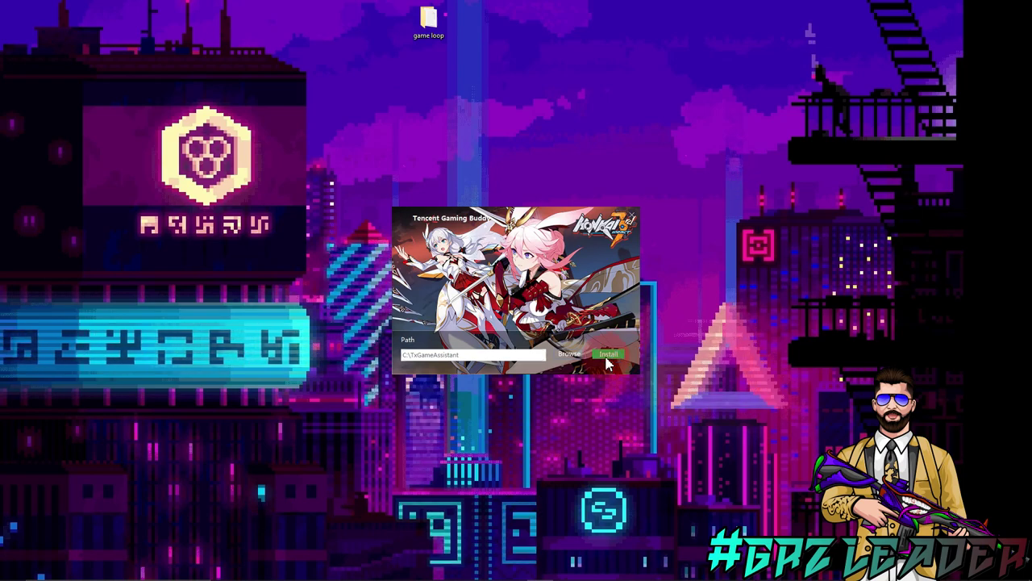
left_click(609, 354)
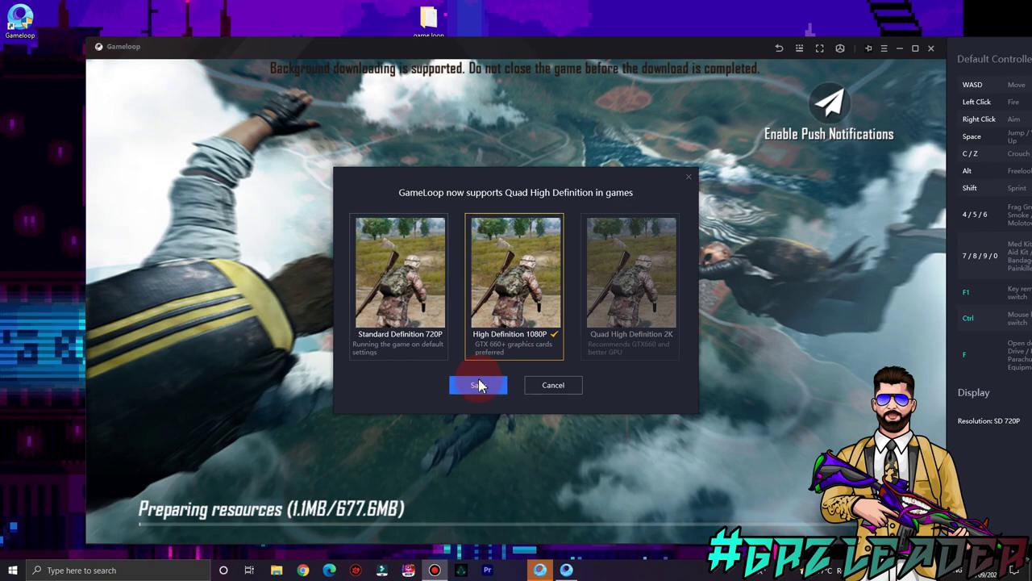
Save High Definition 1080P as the game's display quality and open the Gameloop settings to check the basic options.
left_click(479, 387)
left_click(579, 364)
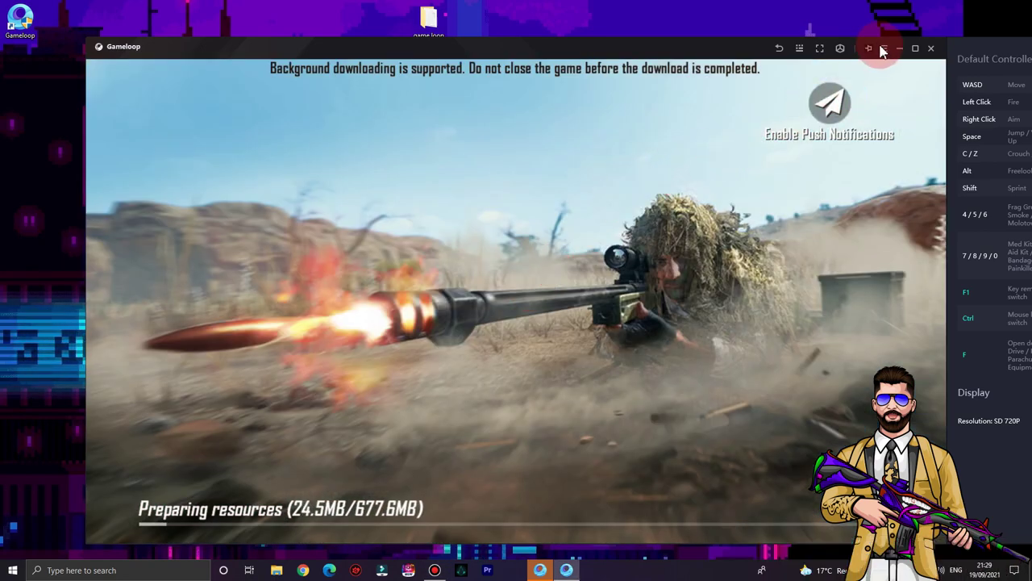
left_click(885, 50)
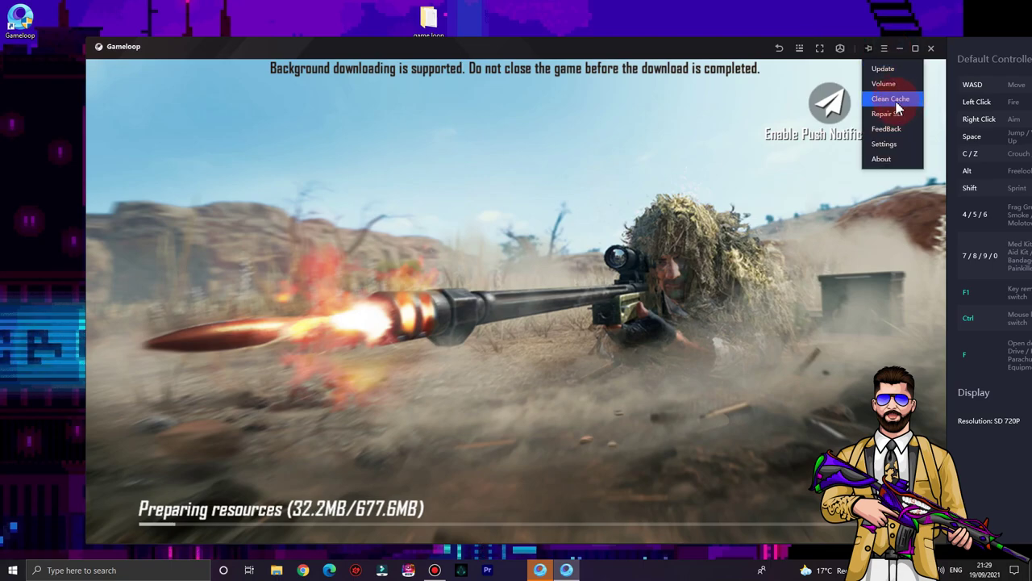
left_click(887, 131)
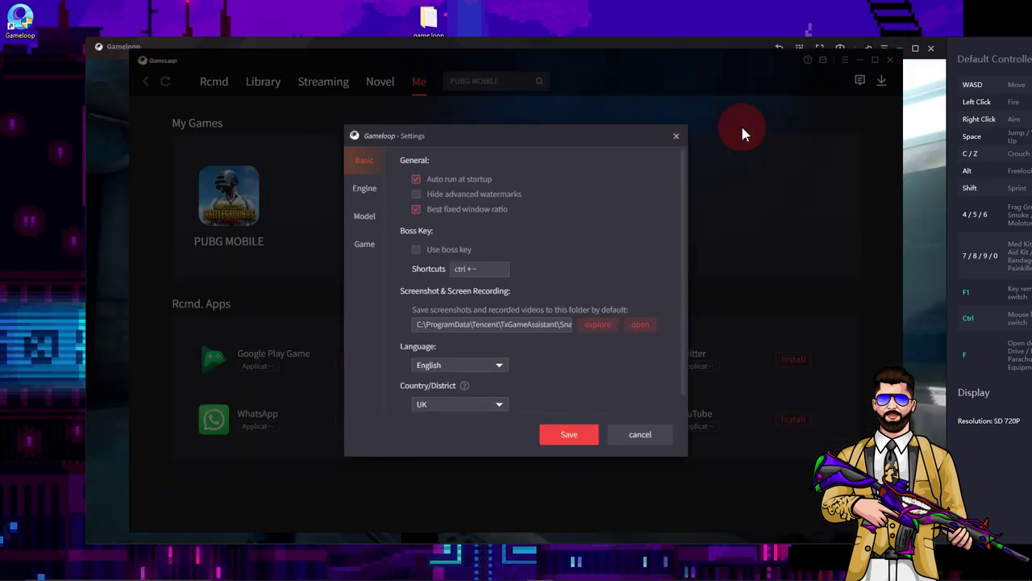
scroll(532, 293, "down", 1)
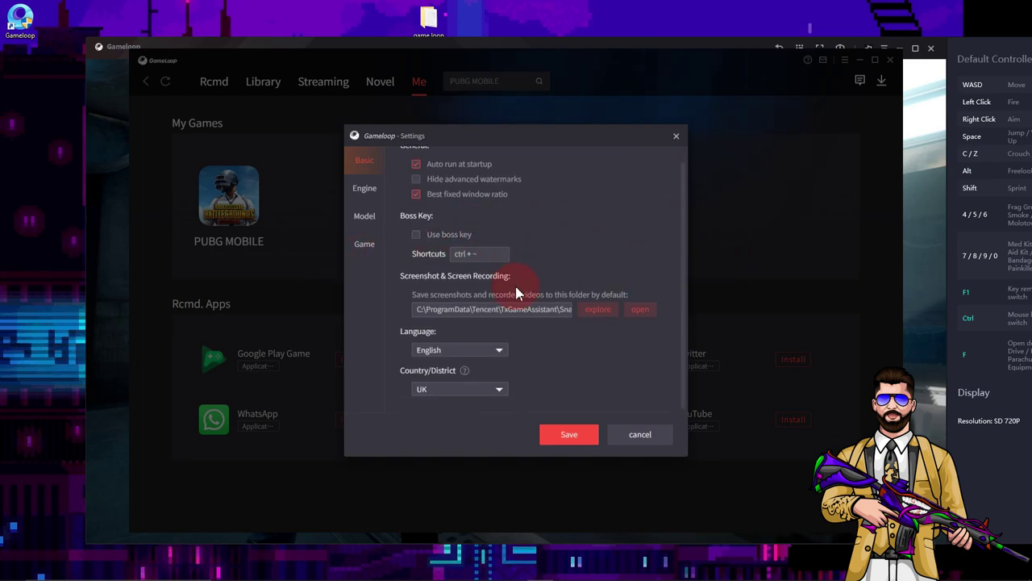
In the engine settings, enable Prioritize discrete graphics card and keep the processor on Automatic.
left_click(363, 192)
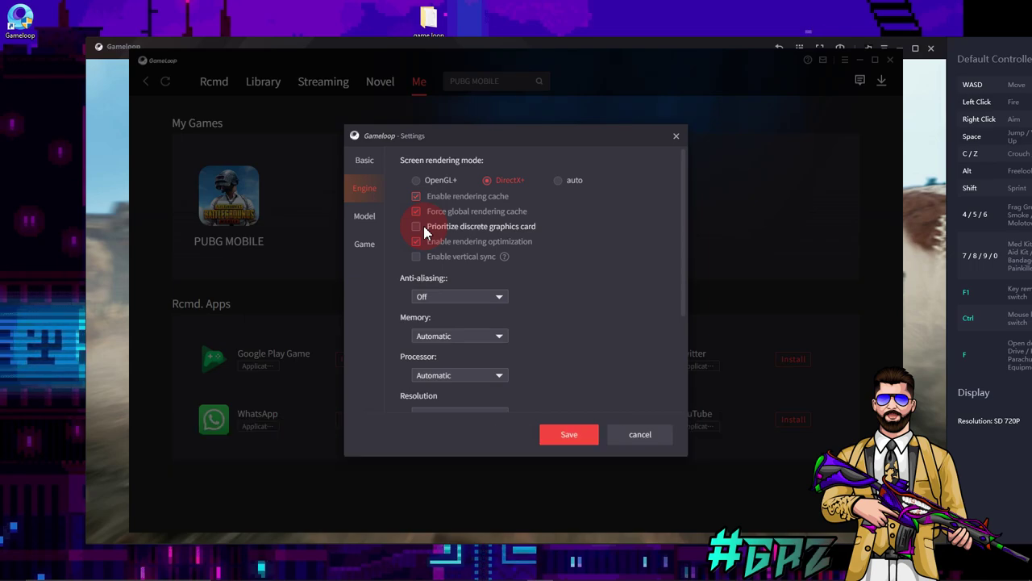
scroll(510, 273, "down", 3)
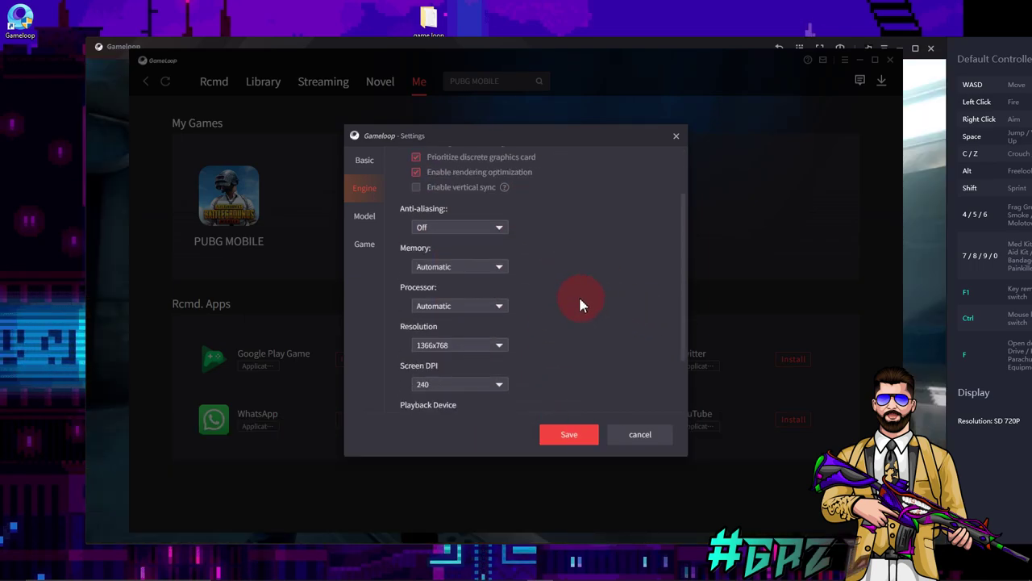
scroll(564, 231, "up", 1)
scroll(524, 235, "up", 1)
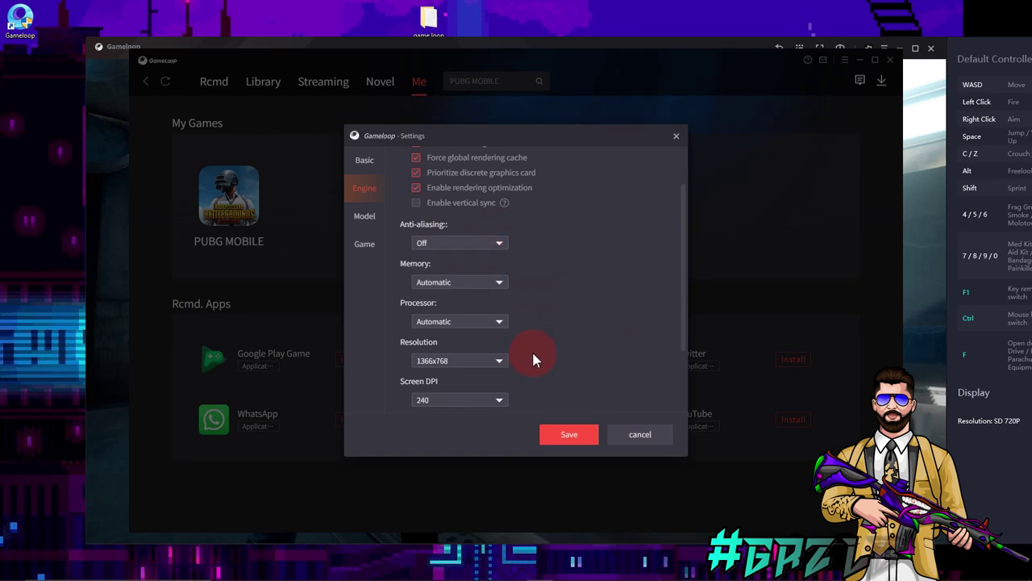
left_click(499, 320)
left_click(468, 330)
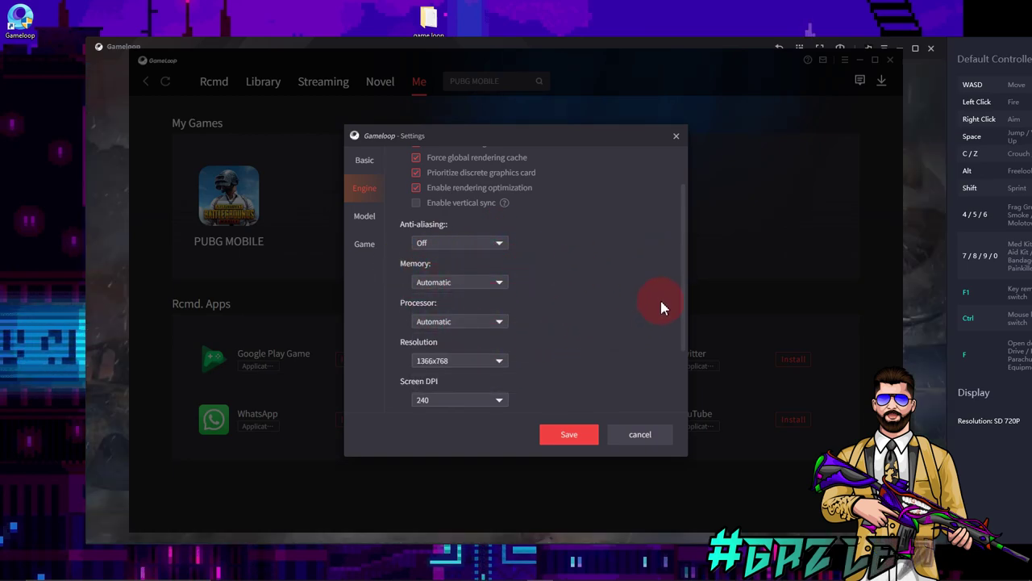
Set the engine resolution to 1920x1080.
left_click(488, 361)
left_click(436, 357)
left_click(438, 359)
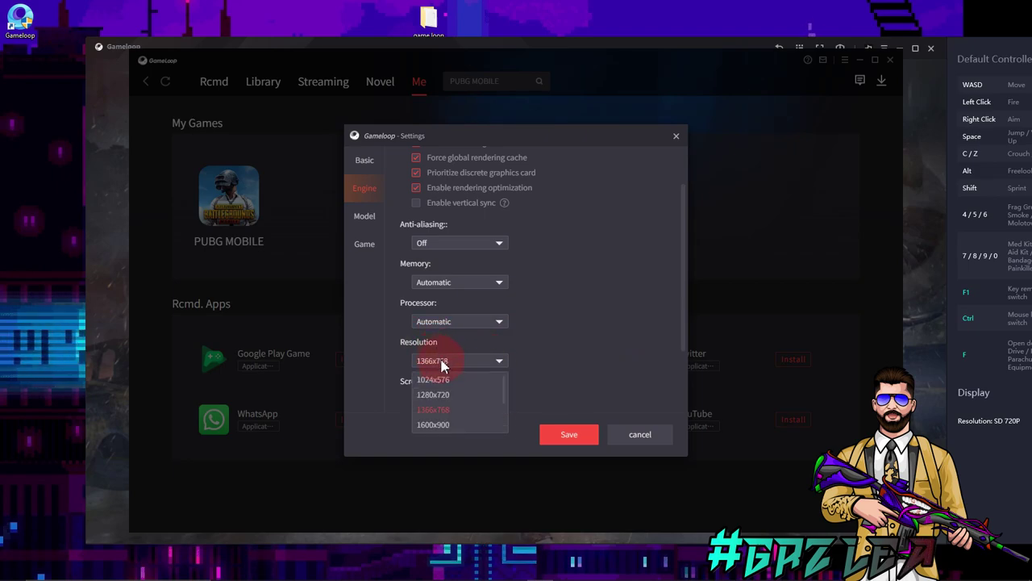
left_click(450, 394)
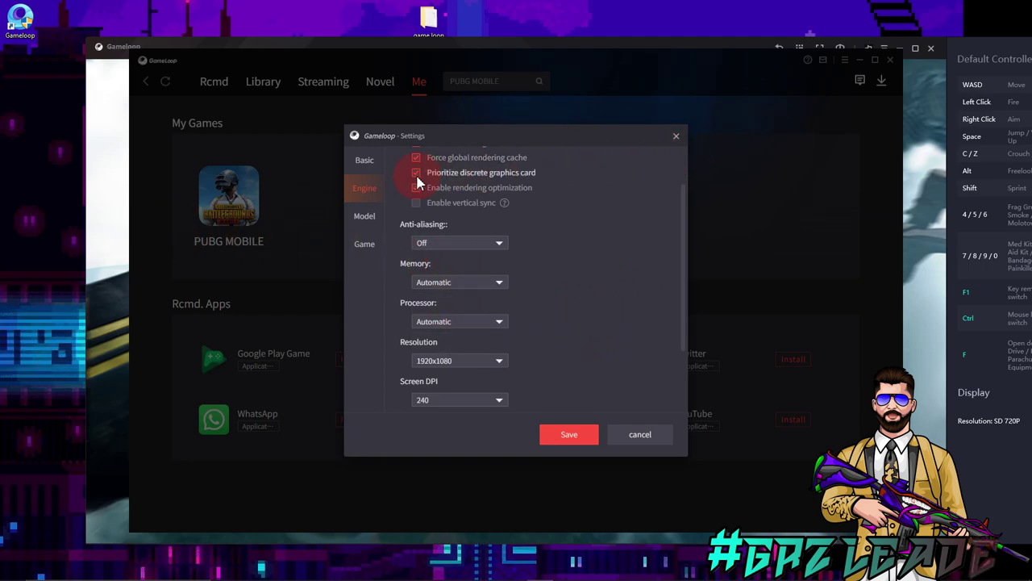
Check the monitor's resolution in the Windows display settings, keeping 1920 × 1080 (Recommended), and put the window away.
right_click(65, 212)
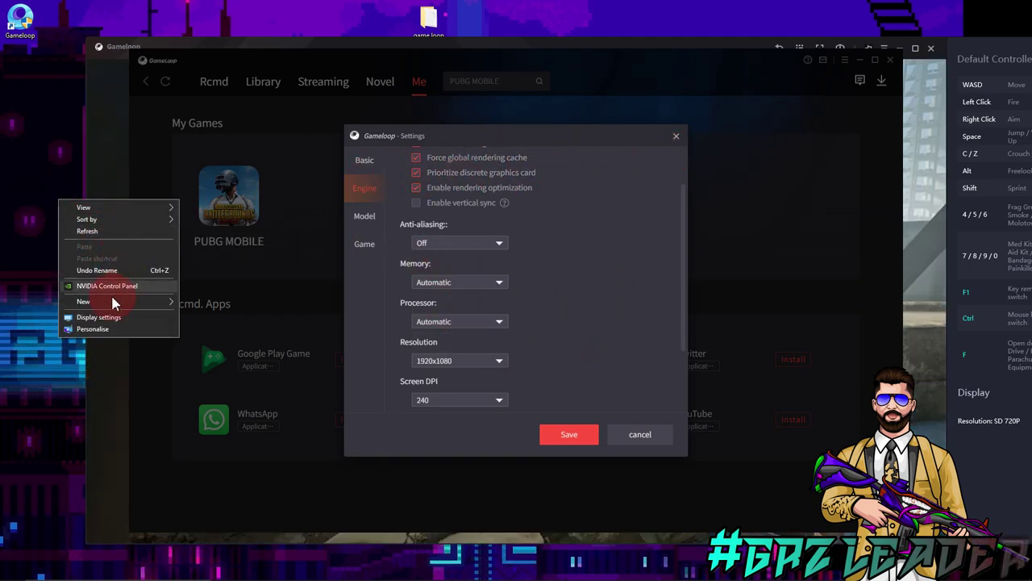
left_click(121, 316)
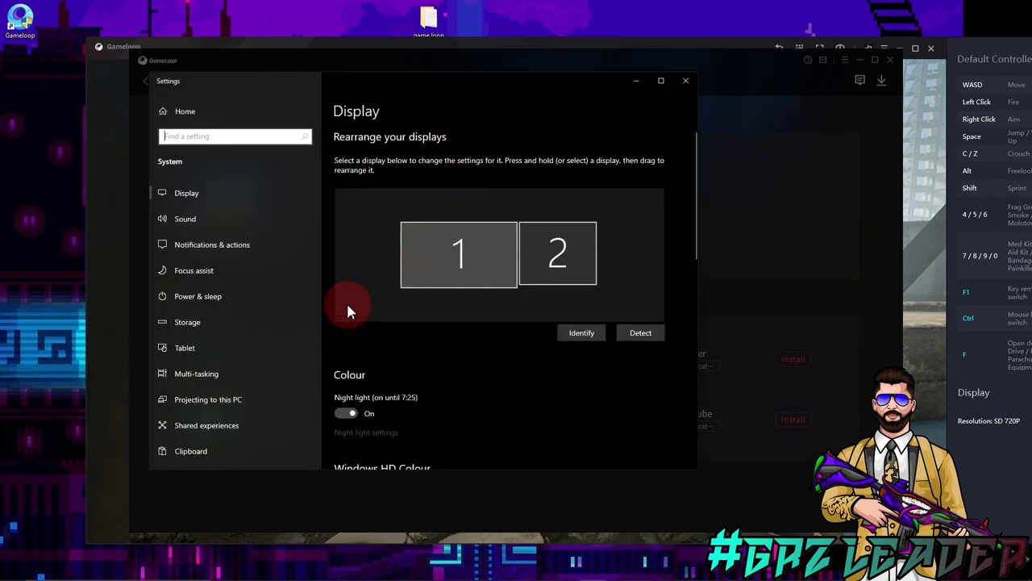
scroll(353, 309, "down", 4)
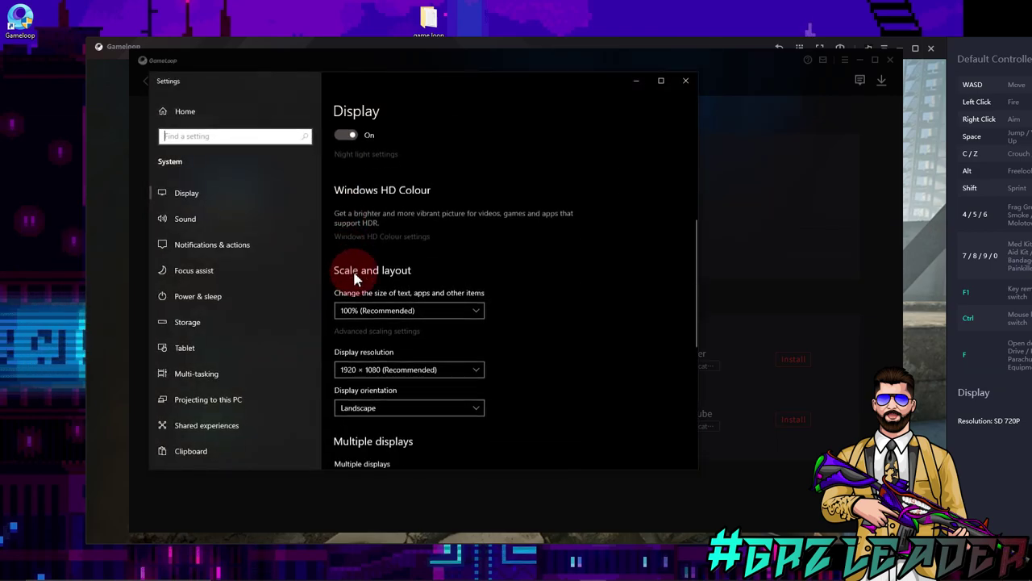
left_click(367, 353)
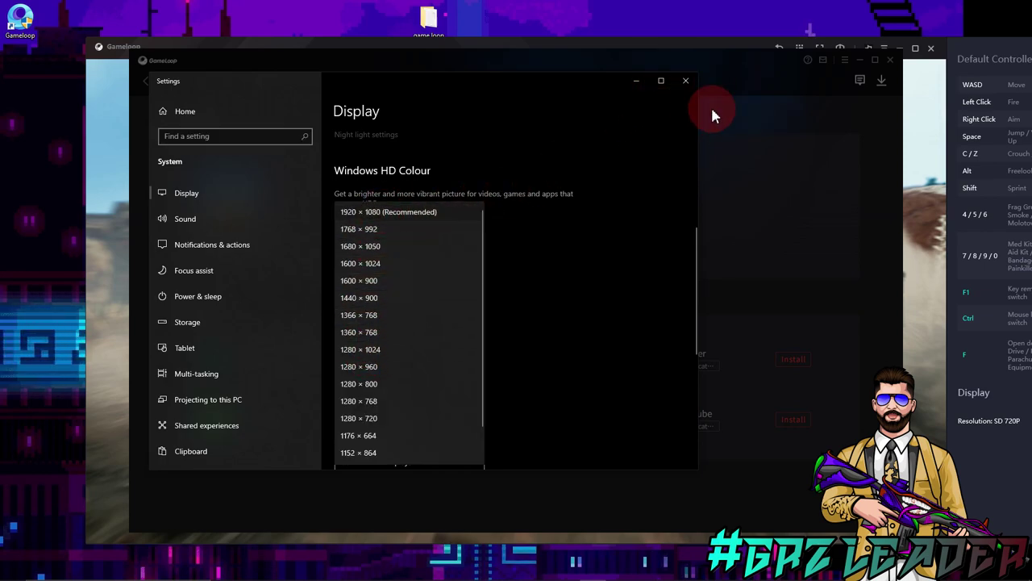
left_click(381, 212)
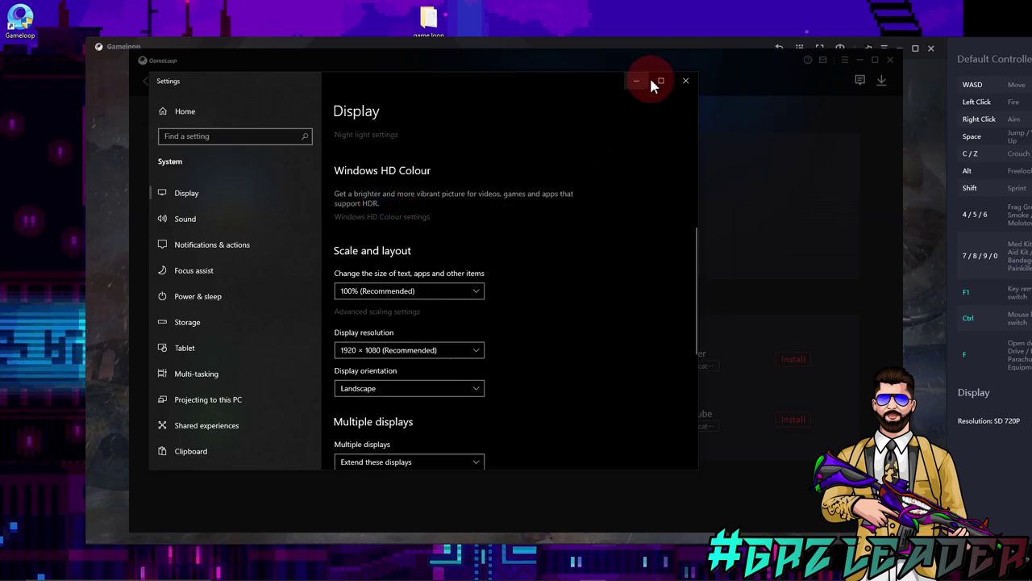
left_click(645, 83)
In the PUBG MOBILE game settings, set graphics quality to HD and FPS to 90, and save the settings.
left_click(460, 323)
left_click(654, 330)
scroll(557, 345, "down", 1)
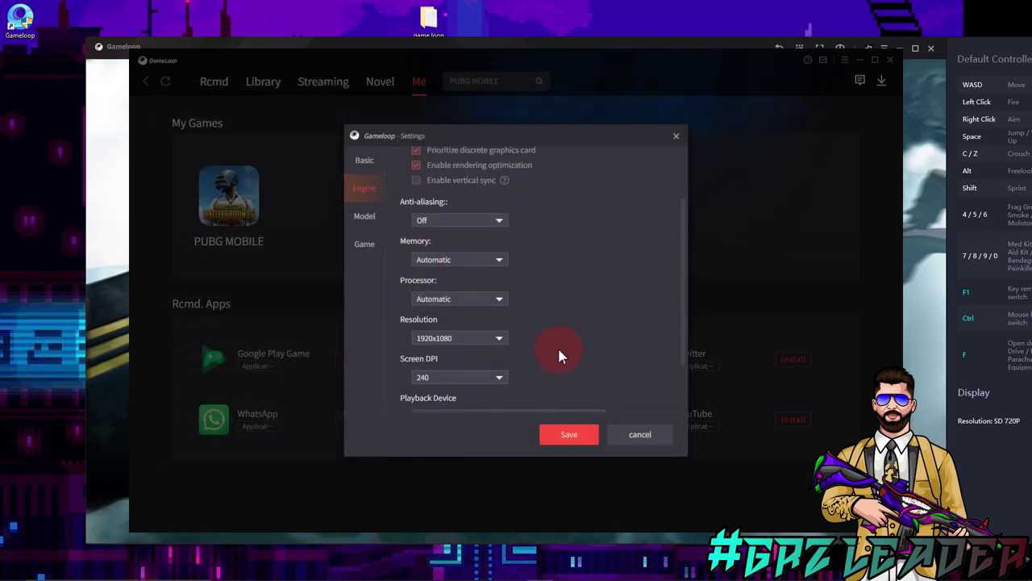
scroll(562, 355, "down", 1)
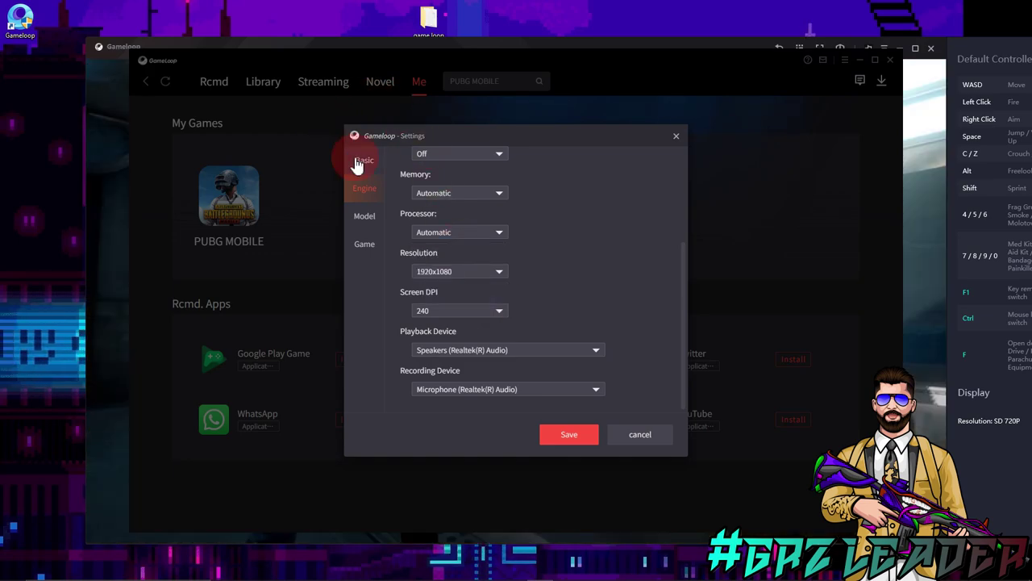
left_click(364, 222)
left_click(365, 246)
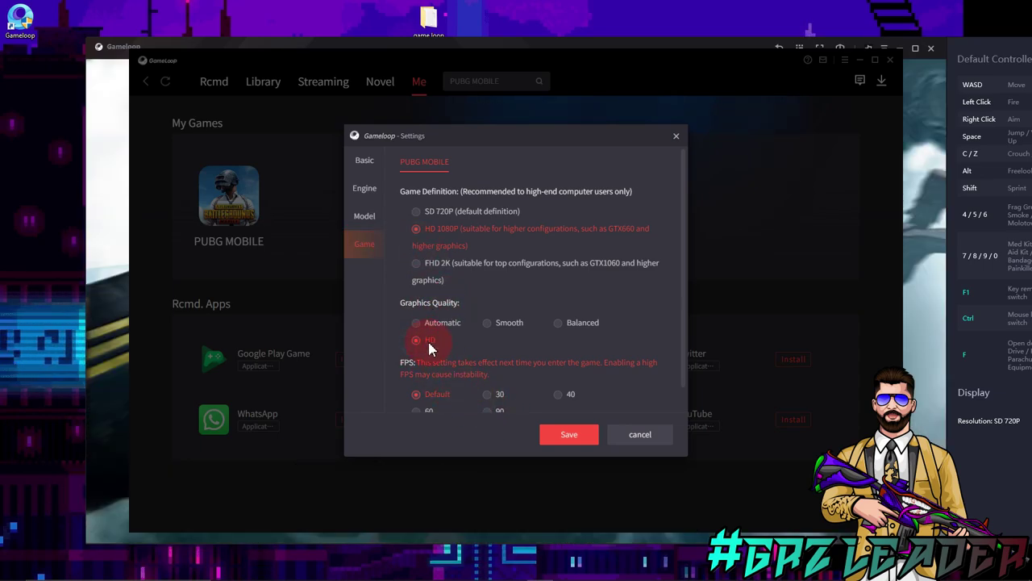
scroll(408, 342, "down", 1)
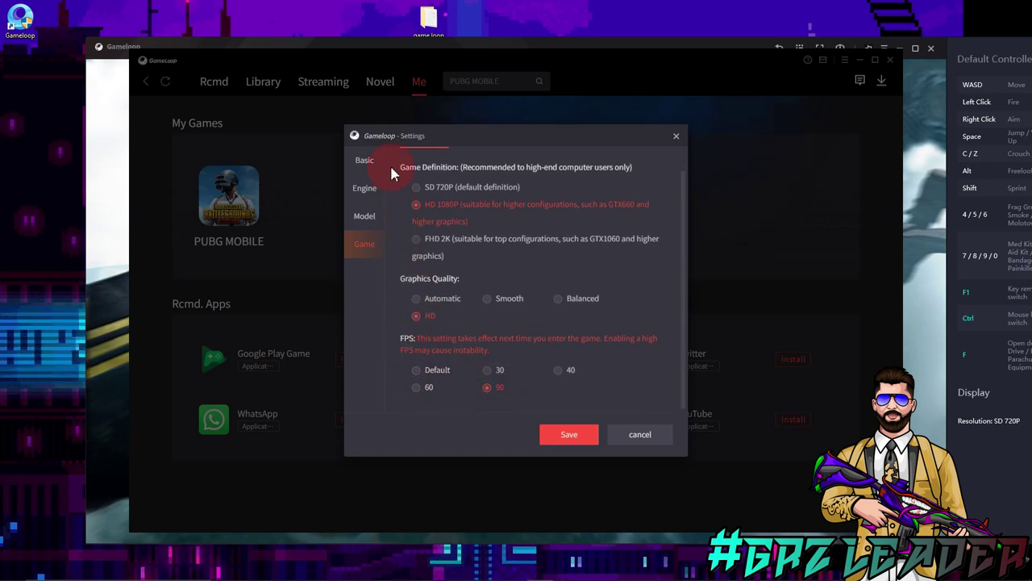
left_click(568, 439)
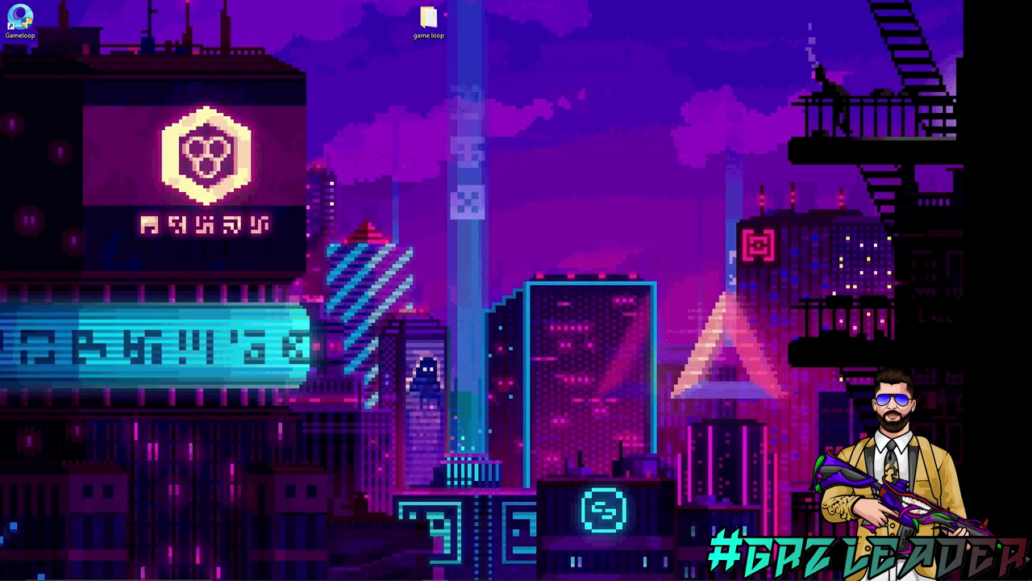
Search Windows for "GRAP", open Graphics settings and move its window lower on the desktop.
mouse_move(105, 572)
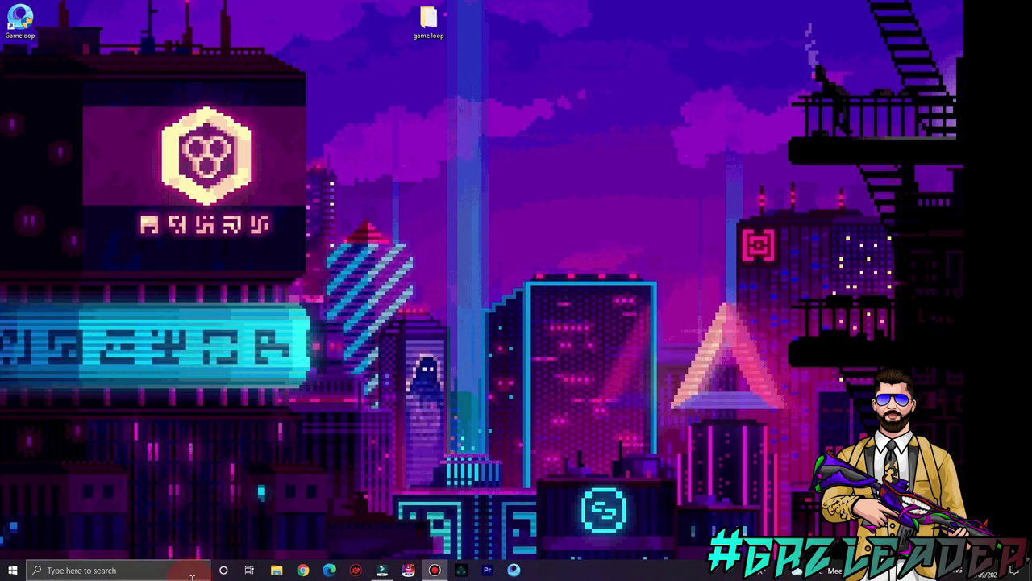
left_click(97, 574)
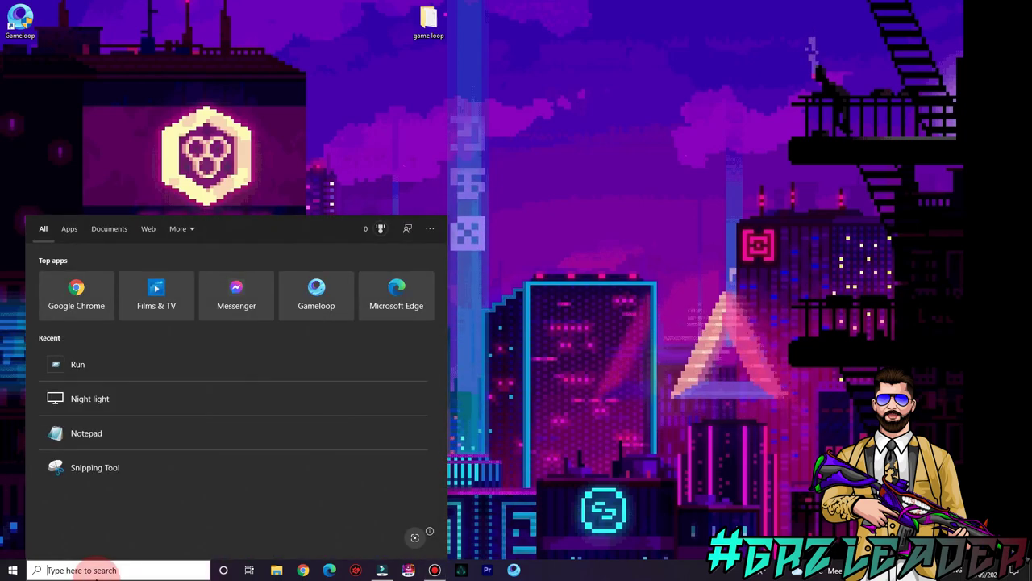
type("G")
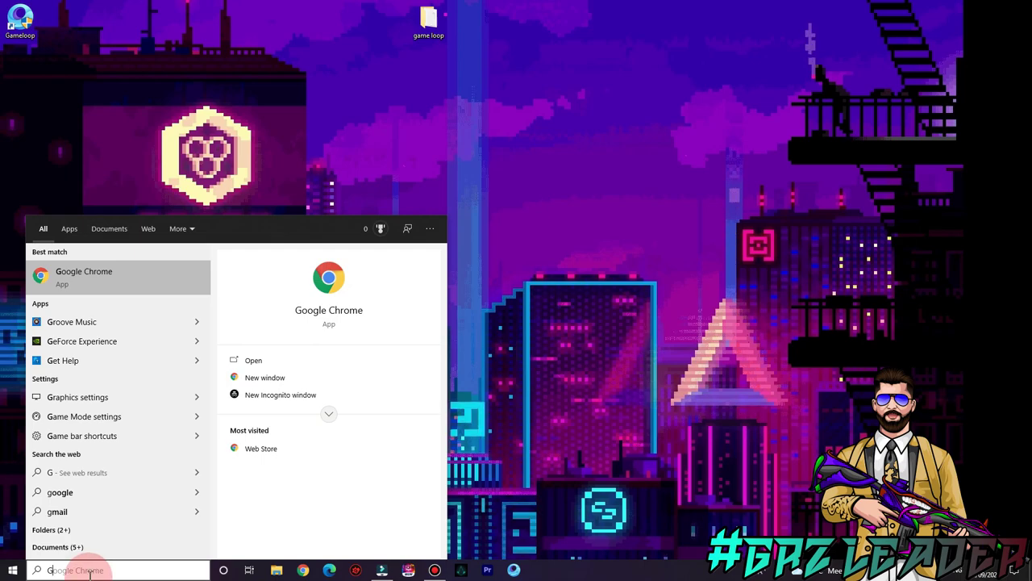
type("RA")
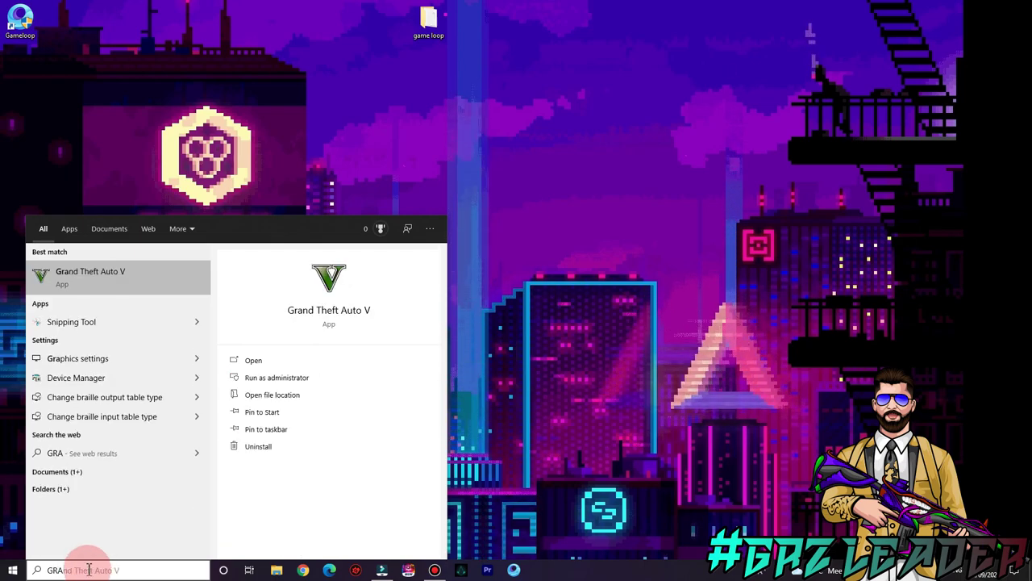
type("P")
left_click(95, 278)
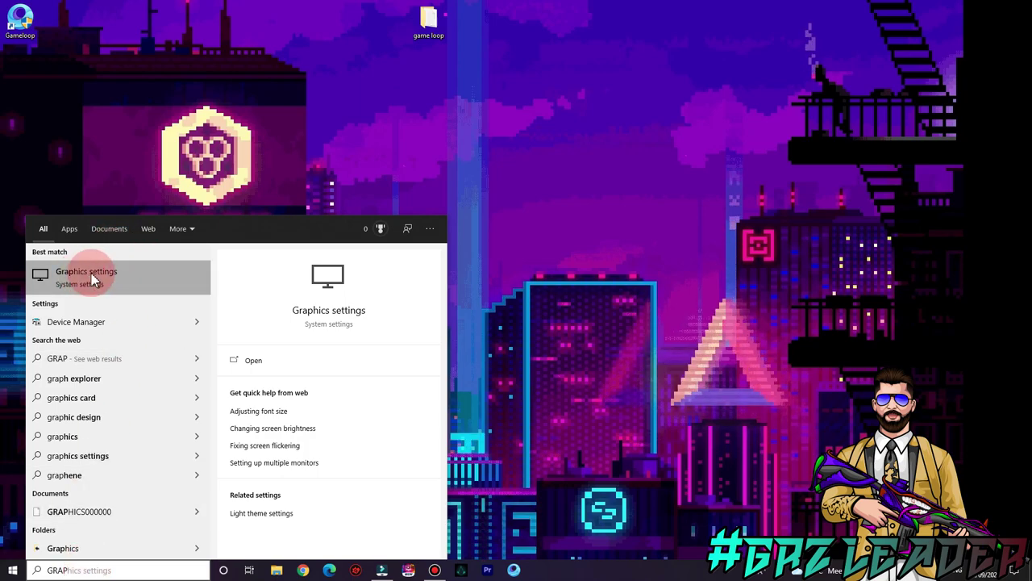
left_click(251, 360)
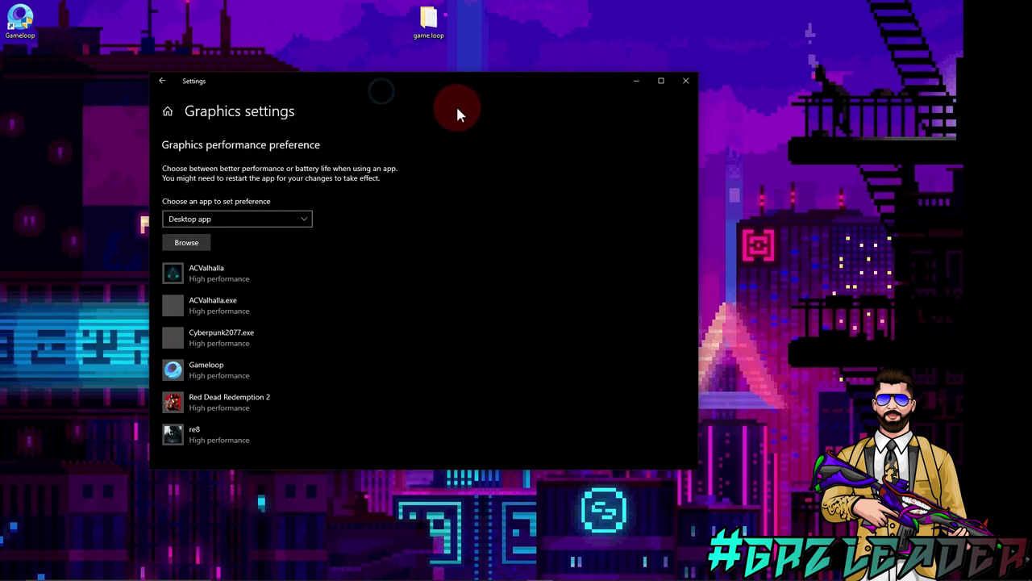
left_click_drag(407, 81, 437, 129)
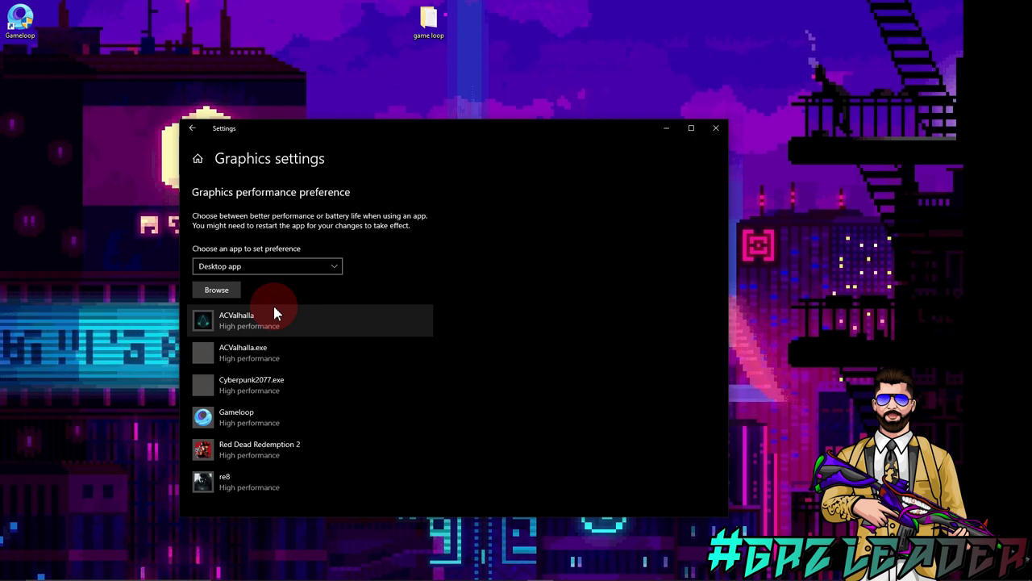
Remove the existing Gameloop entry from the graphics preference list and add Gameloop again from the Desktop folder.
left_click(242, 420)
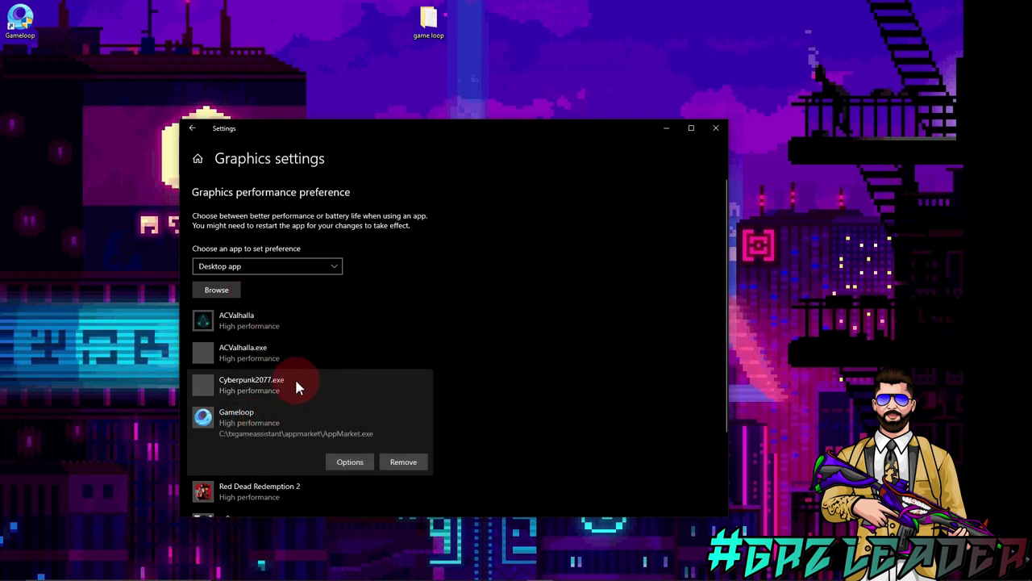
left_click(412, 460)
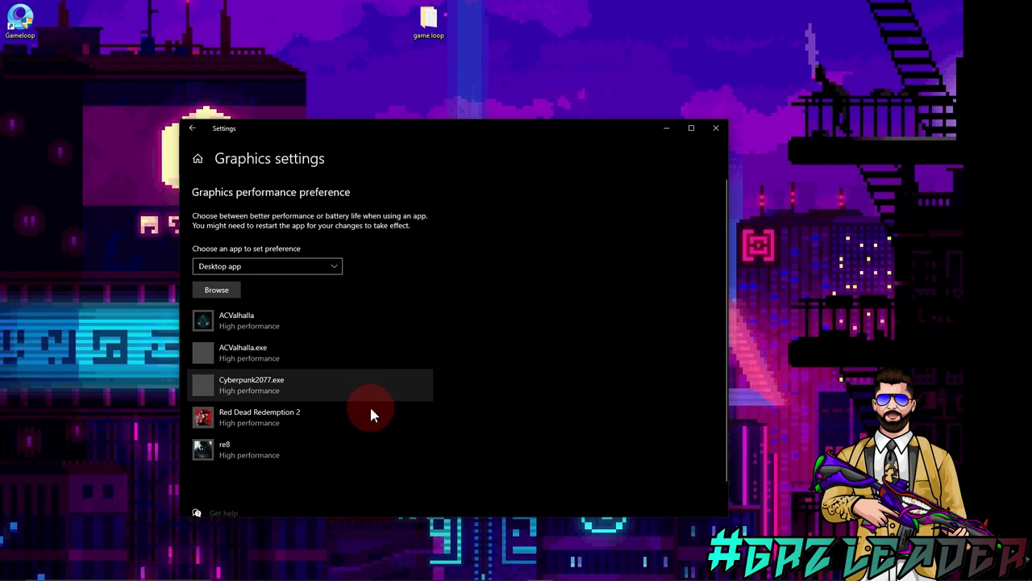
left_click(216, 294)
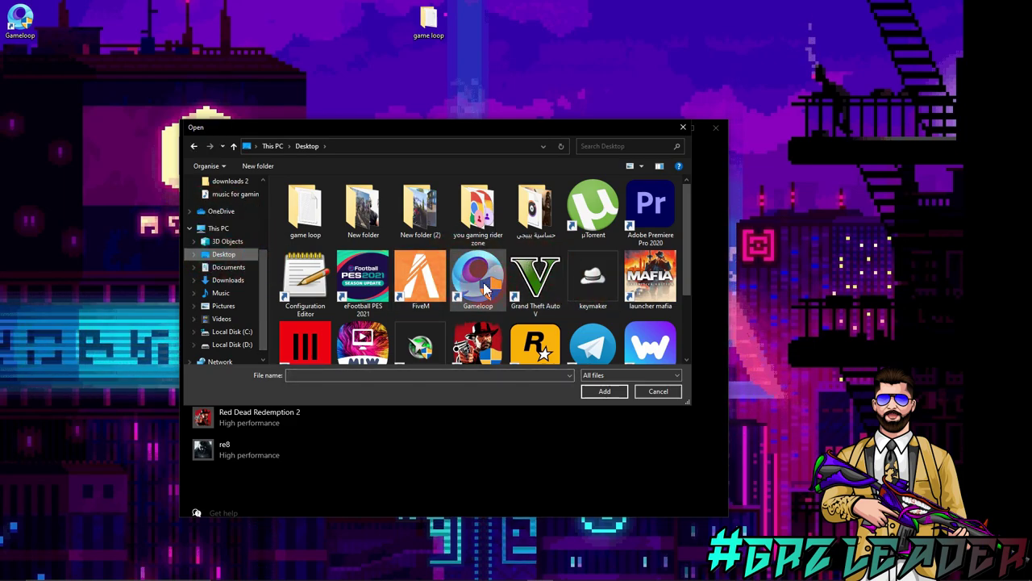
double_click(524, 274)
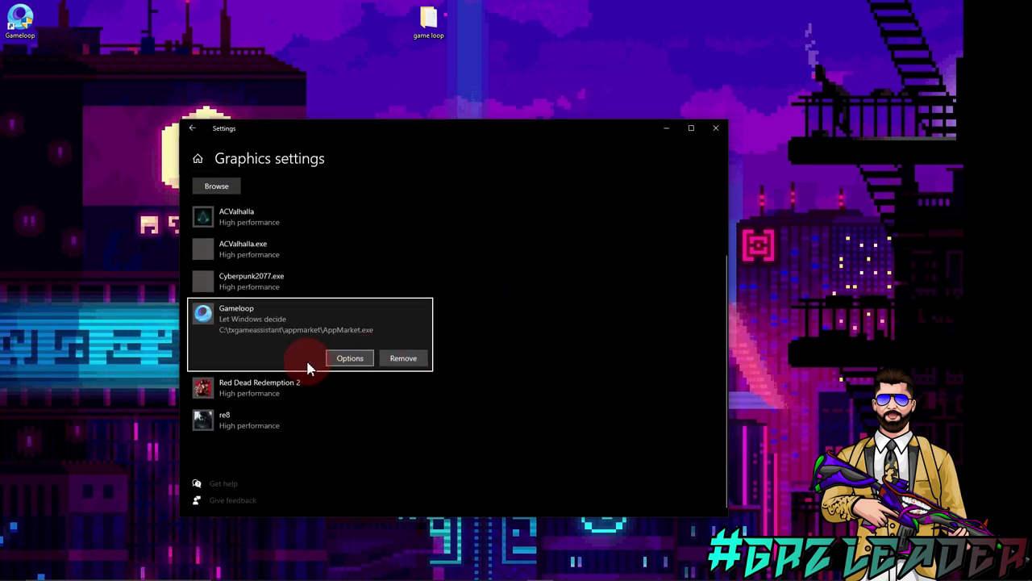
Set Gameloop's graphics preference to High performance, save it and close the Windows Graphics settings.
left_click(349, 363)
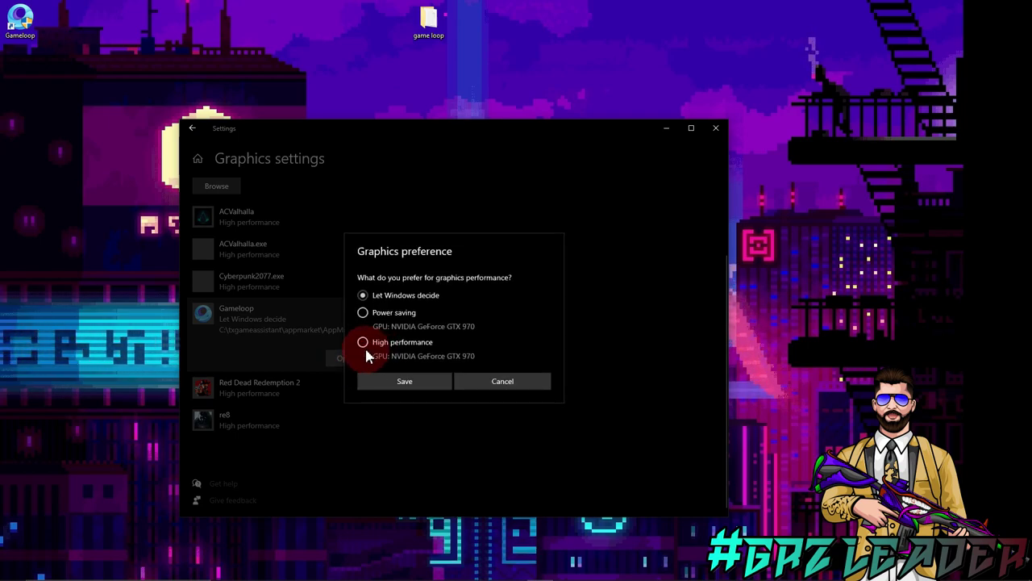
left_click(363, 345)
left_click(379, 376)
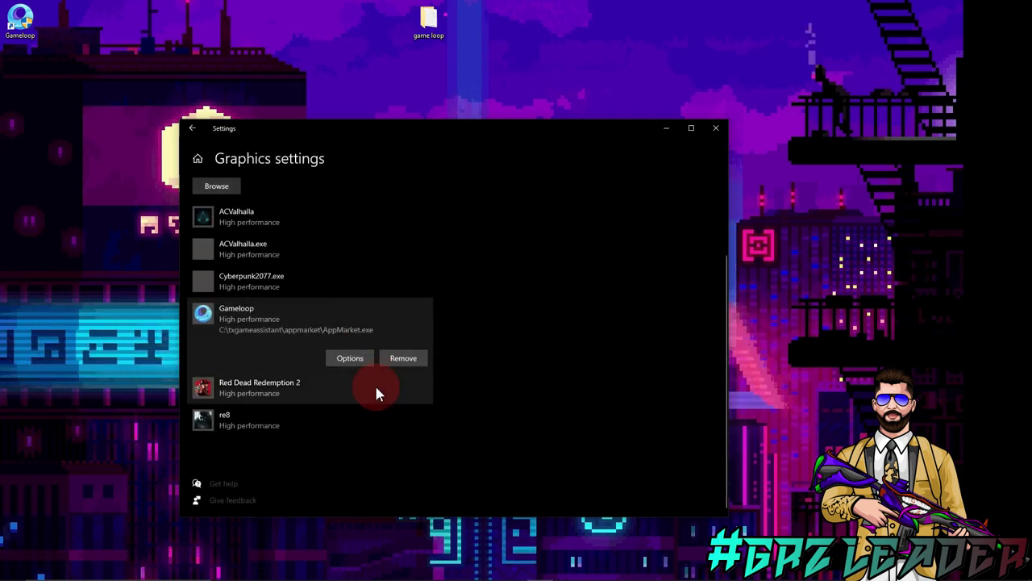
left_click(717, 128)
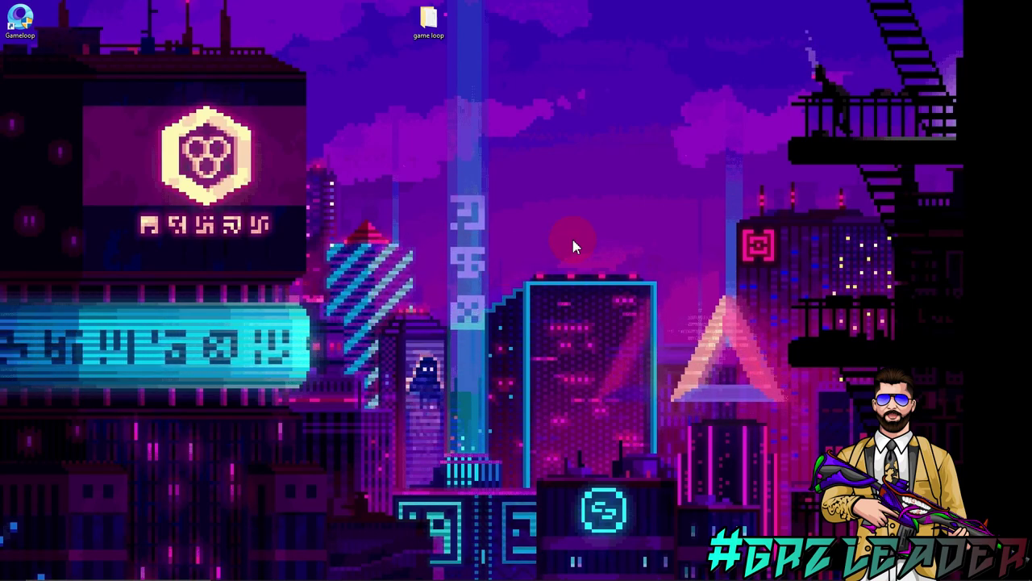
Switch to PUBG Mobile in Gameloop and set the in-game Combat graphics to Smooth with a 90 fps frame rate.
key("alt+Tab")
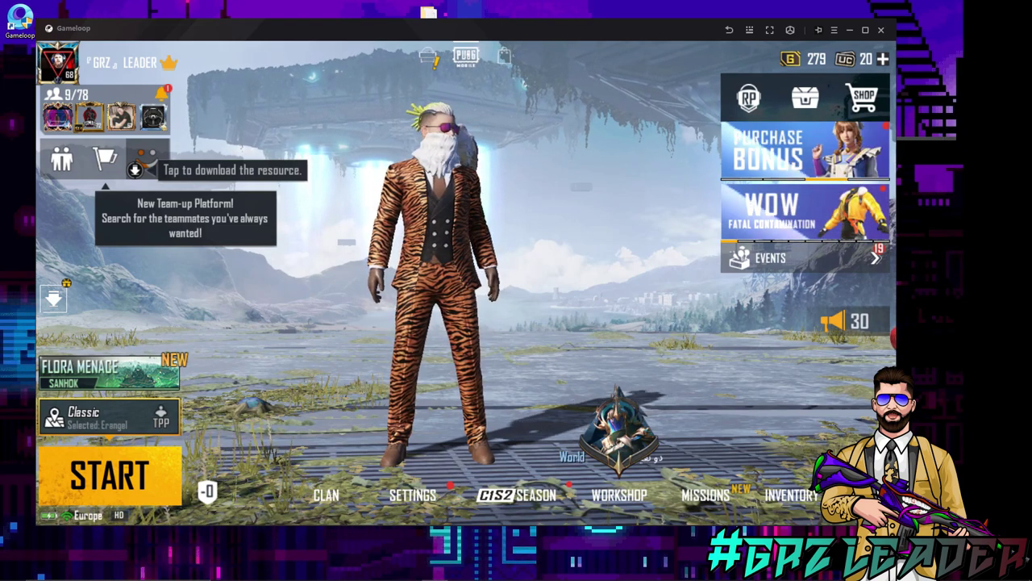
left_click(413, 494)
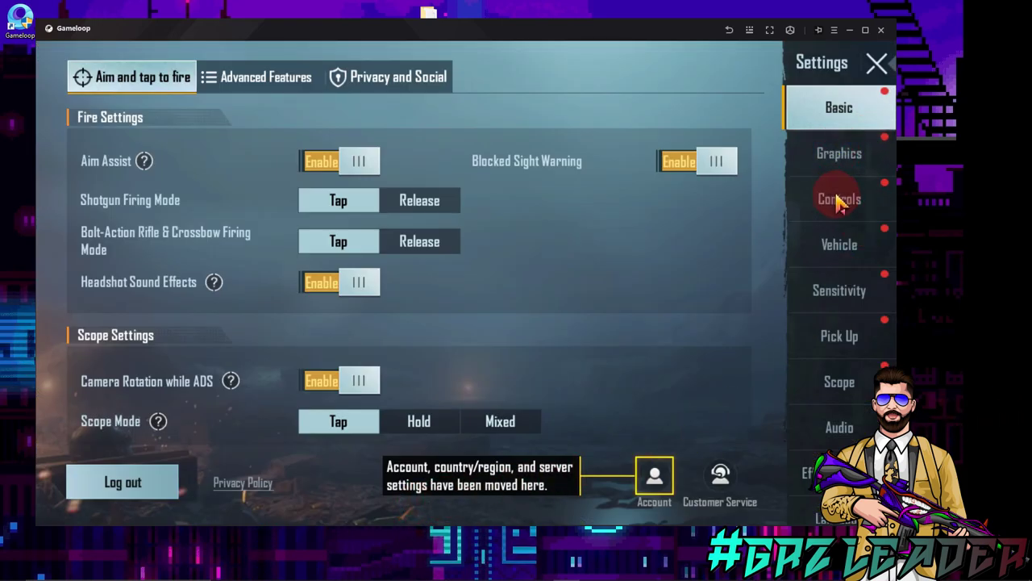
left_click(843, 166)
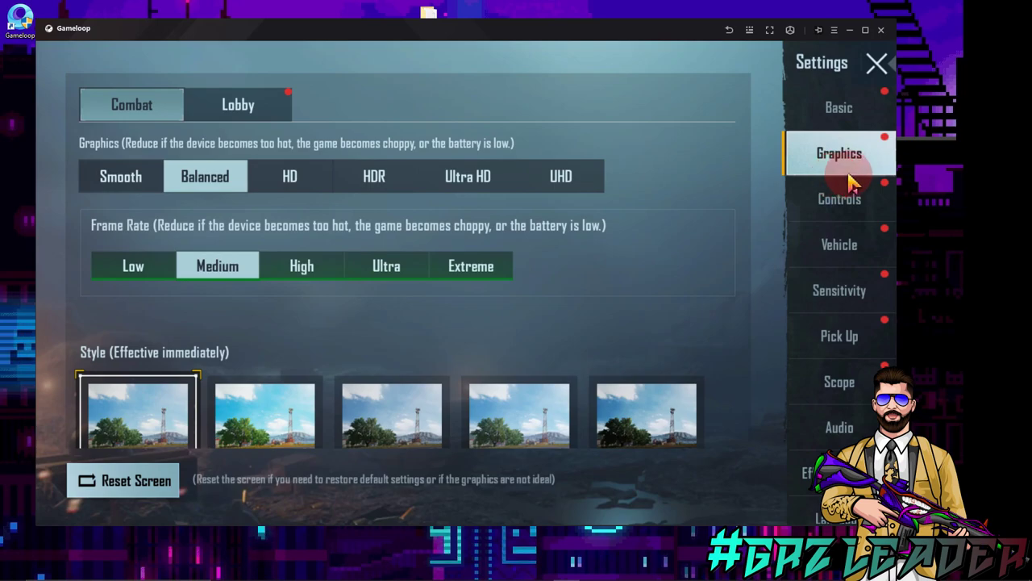
left_click(121, 186)
left_click(555, 266)
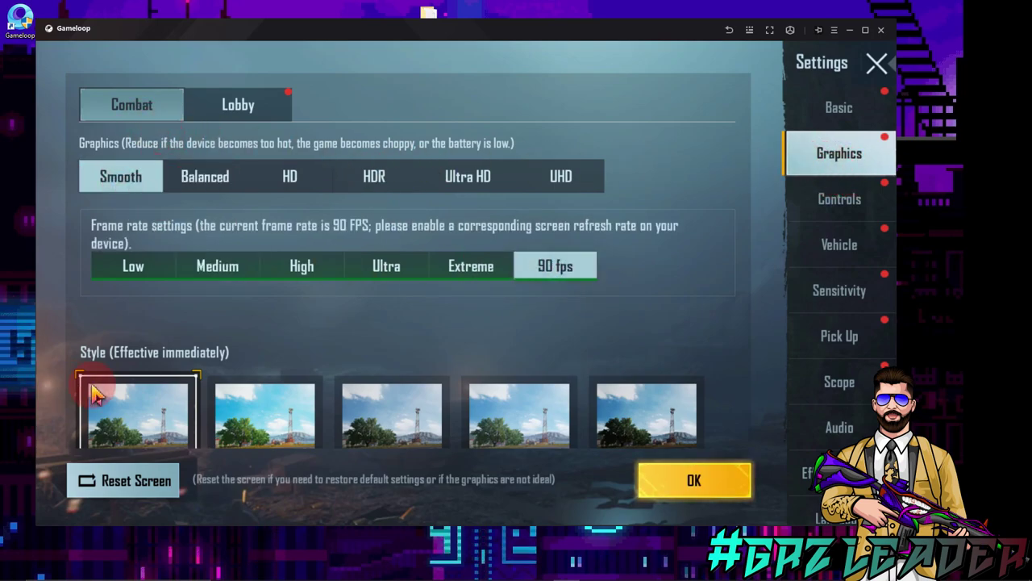
Set the Lobby graphics to Smooth with a 90 fps frame rate, declining the incoming team invitation.
left_click(266, 103)
left_click(102, 187)
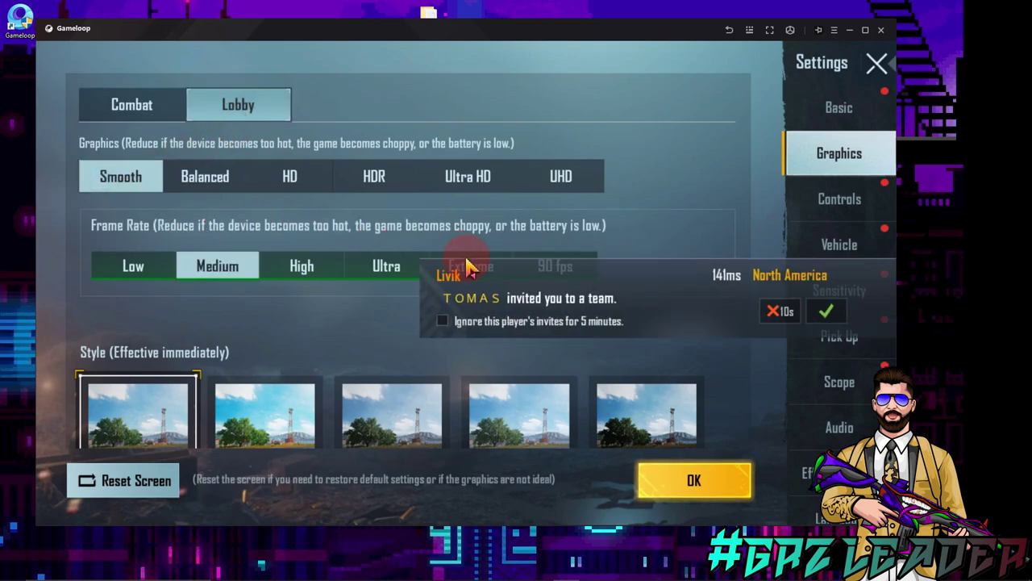
left_click(774, 315)
left_click(555, 266)
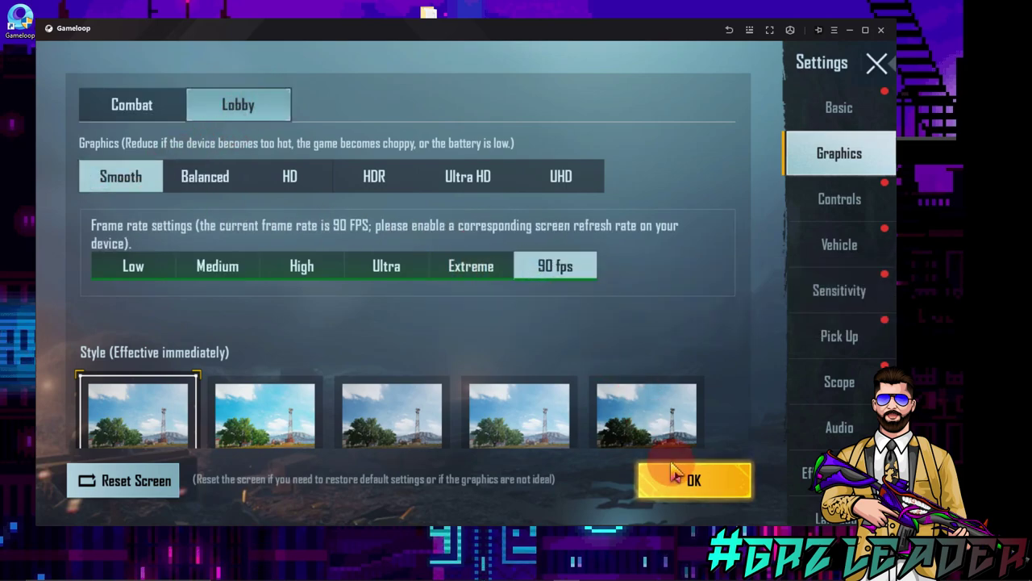
Choose the Colorful style for the Lobby graphics and apply the changed graphics settings.
left_click(270, 408)
scroll(313, 326, "down", 3)
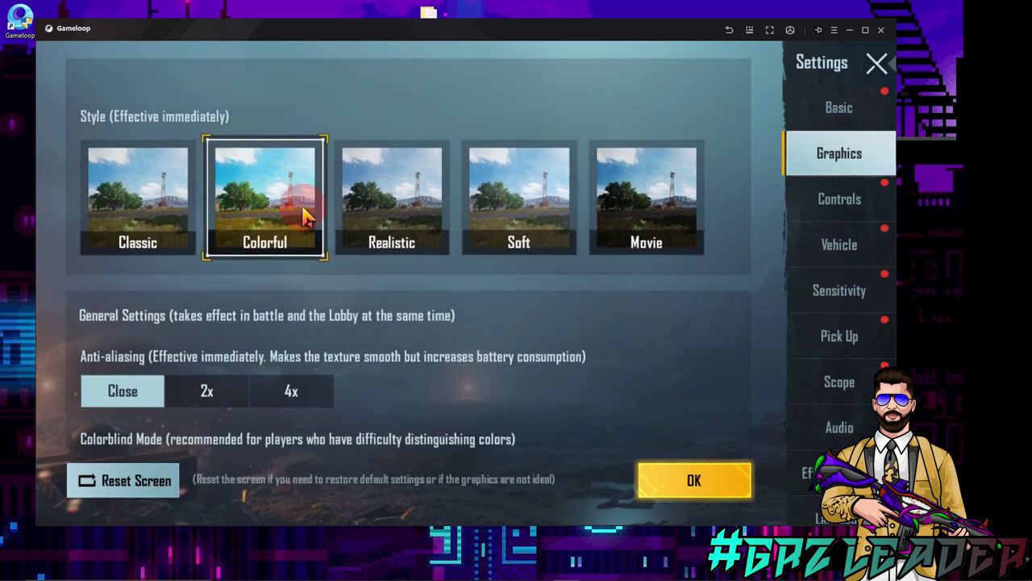
scroll(322, 282, "down", 2)
left_click(691, 479)
left_click(479, 393)
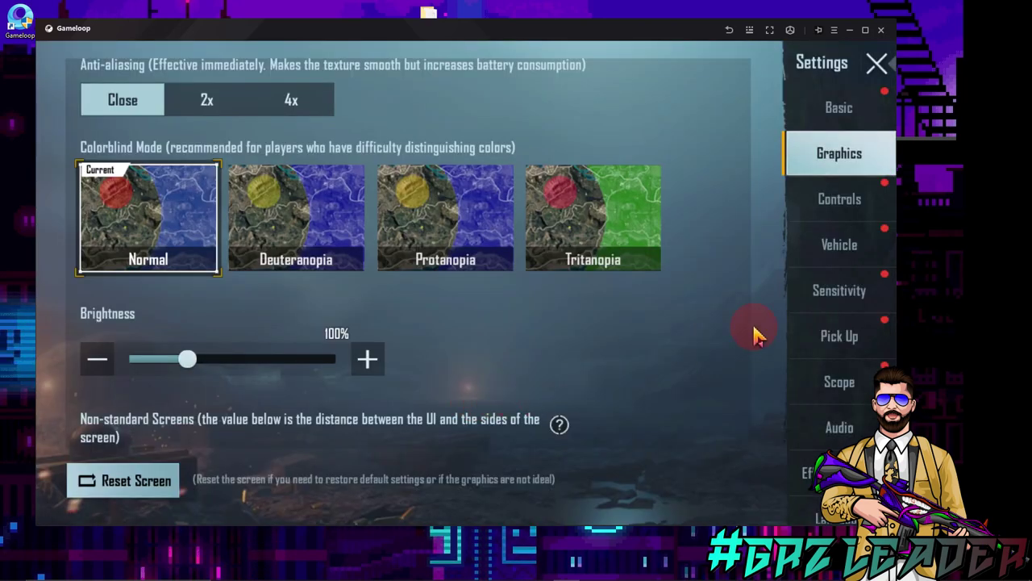